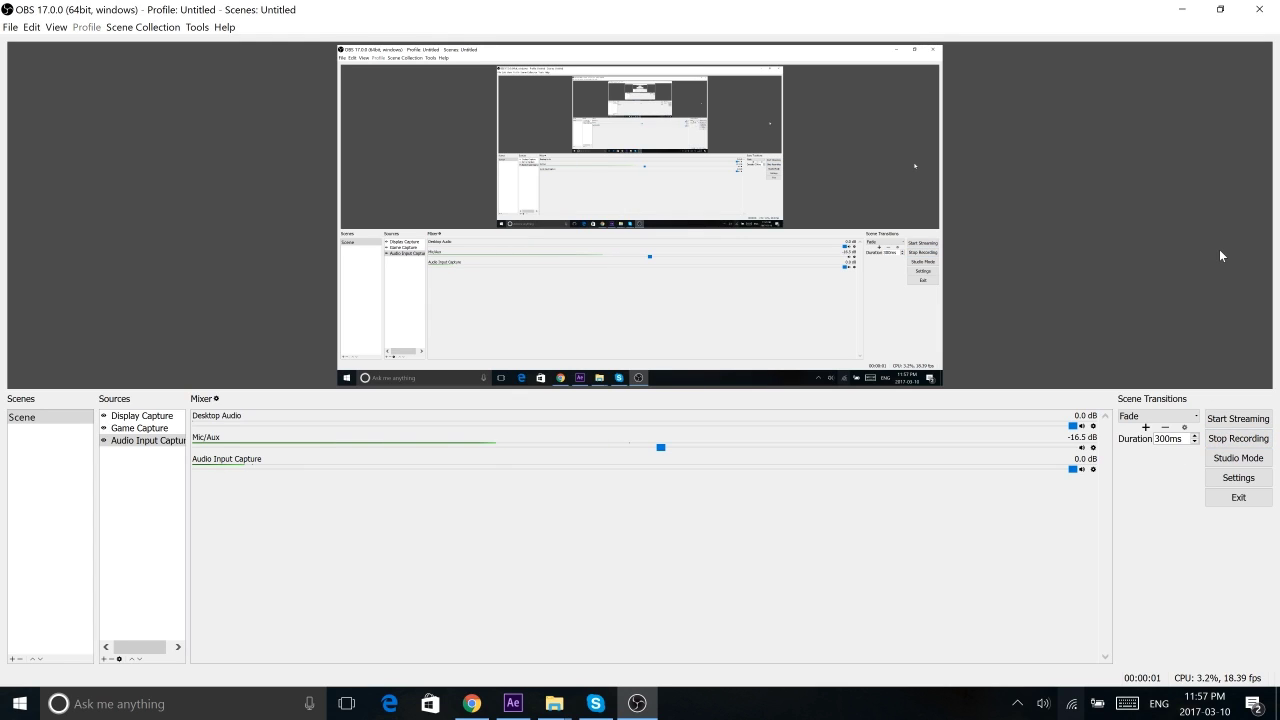
Minimize the OBS Studio recorder to reveal After Effects with the 34788805.jpg composition.
{"action": "left_click", "coordinate": [1181, 9]}
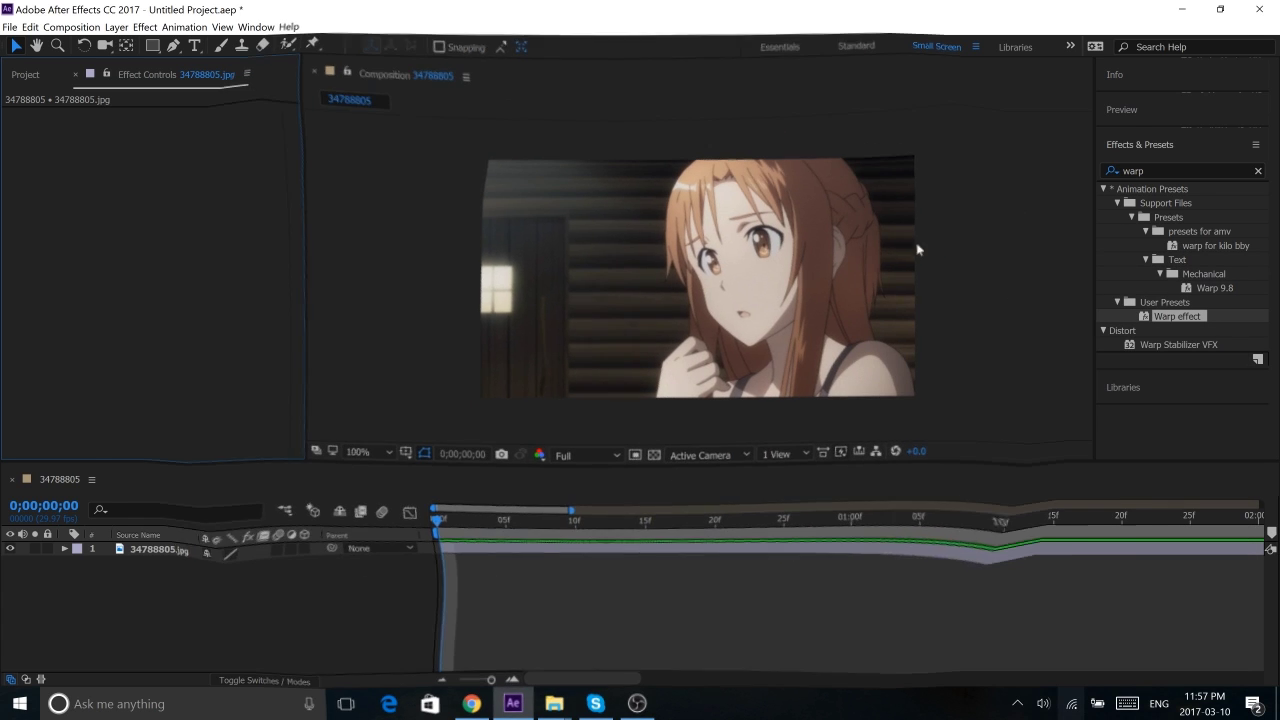
{"action": "left_click_drag", "start_coordinate": [1165, 170], "coordinate": [1088, 177]}
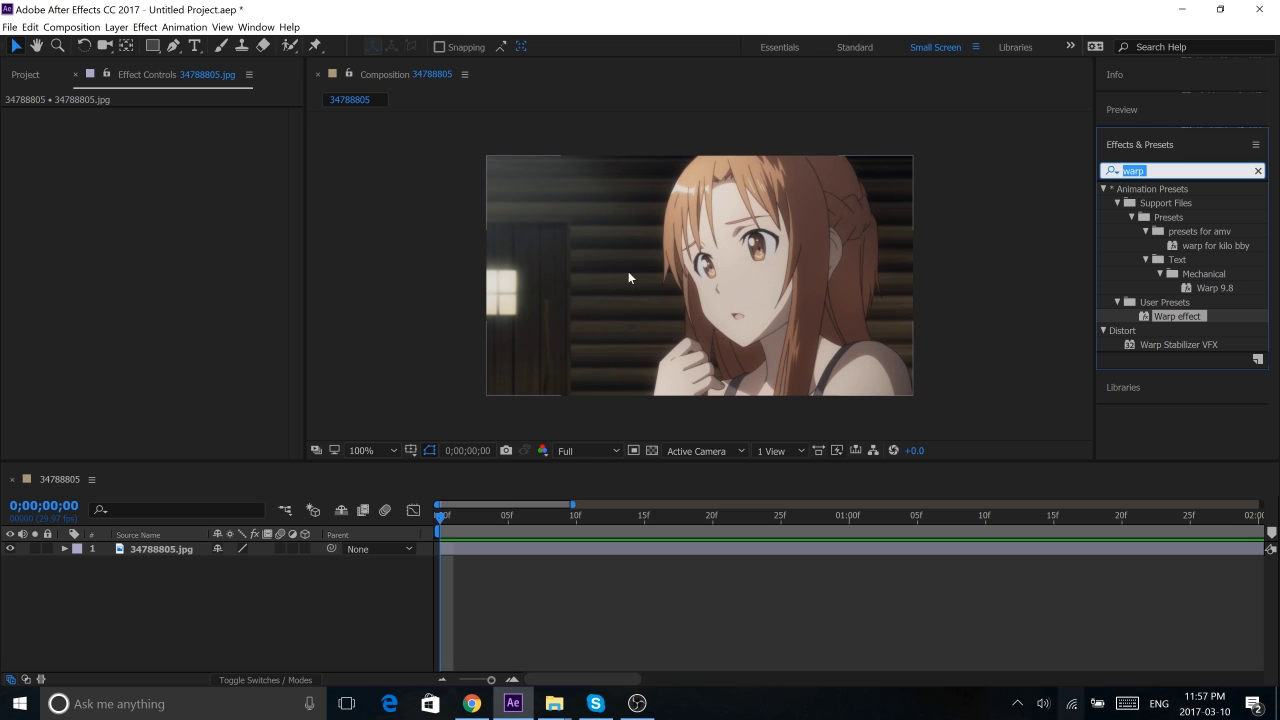
{"action": "left_click", "coordinate": [471, 703]}
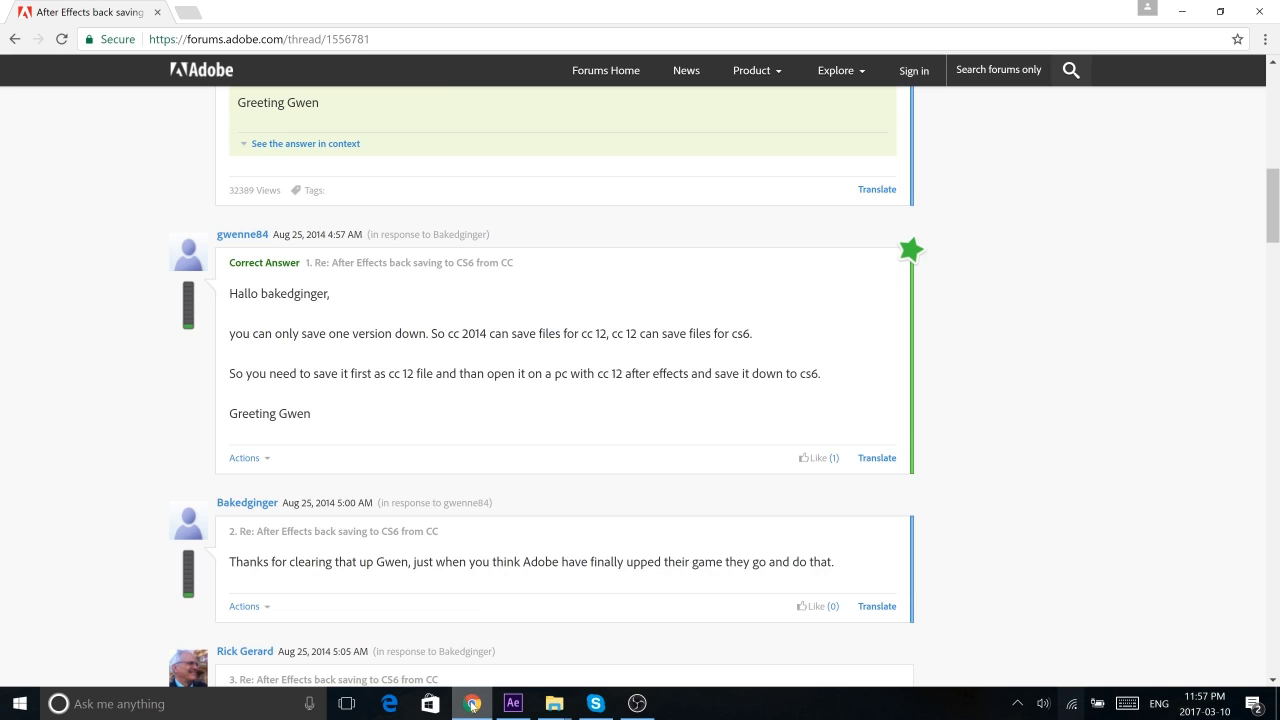
{"action": "scroll", "coordinate": [370, 420], "scroll_direction": "up", "scroll_amount": 1}
{"action": "scroll", "coordinate": [400, 460], "scroll_direction": "up", "scroll_amount": 8}
{"action": "scroll", "coordinate": [452, 468], "scroll_direction": "down", "scroll_amount": 9}
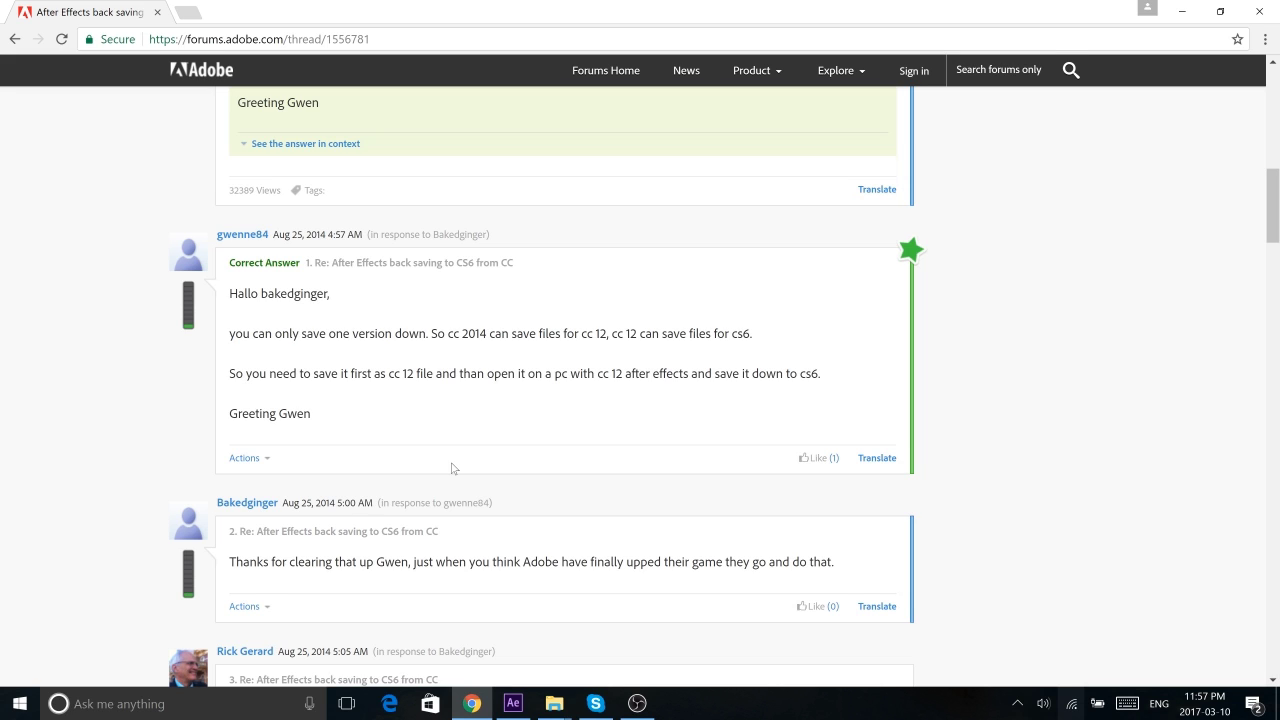
{"action": "mouse_move", "coordinate": [229, 333]}
{"action": "left_mouse_down"}
{"action": "mouse_move", "coordinate": [574, 335]}
{"action": "mouse_move", "coordinate": [614, 357]}
{"action": "mouse_move", "coordinate": [612, 334]}
{"action": "mouse_move", "coordinate": [614, 362]}
{"action": "mouse_move", "coordinate": [612, 334]}
{"action": "mouse_move", "coordinate": [612, 360]}
{"action": "mouse_move", "coordinate": [231, 353]}
{"action": "left_mouse_up"}
{"action": "left_click", "coordinate": [594, 349]}
{"action": "left_click", "coordinate": [612, 334]}
{"action": "left_click", "coordinate": [616, 363]}
{"action": "left_click", "coordinate": [614, 360]}
{"action": "left_click", "coordinate": [610, 364]}
{"action": "left_click", "coordinate": [610, 357]}
{"action": "left_click_drag", "start_coordinate": [578, 334], "coordinate": [609, 334]}
{"action": "left_click", "coordinate": [614, 356]}
{"action": "left_click", "coordinate": [1193, 7]}
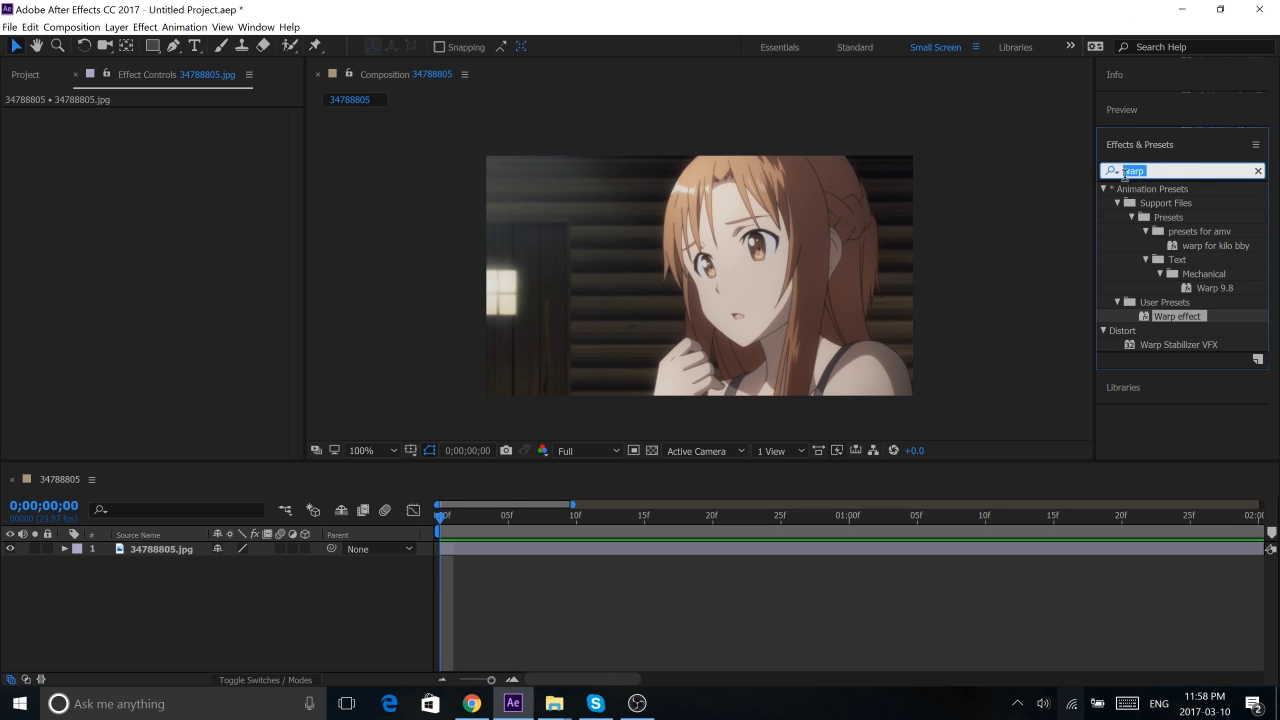
Replace the 'warp' search with 'bulge' and drop Distort > Bulge onto the 34788805.jpg layer.
{"action": "left_click", "coordinate": [1173, 169]}
{"action": "left_click_drag", "start_coordinate": [1173, 169], "coordinate": [1074, 169]}
{"action": "key", "text": "BackSpace"}
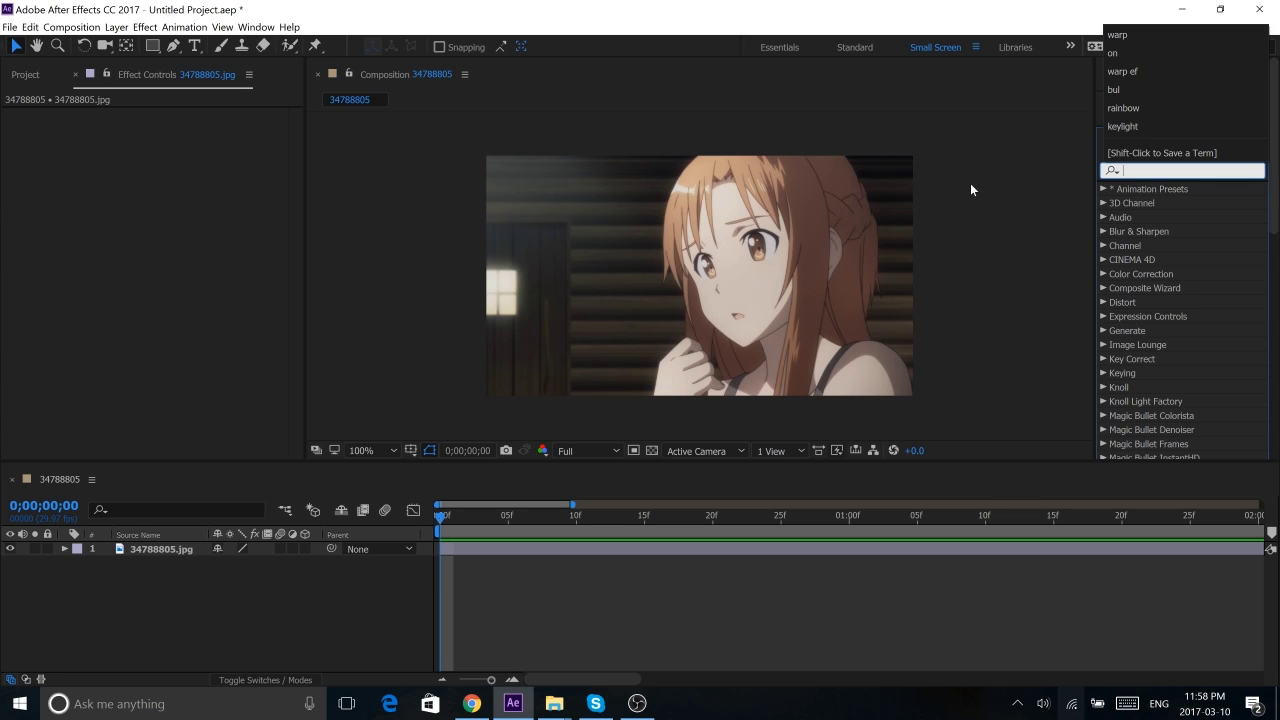
{"action": "key", "text": "Escape"}
{"action": "type", "text": "bul"}
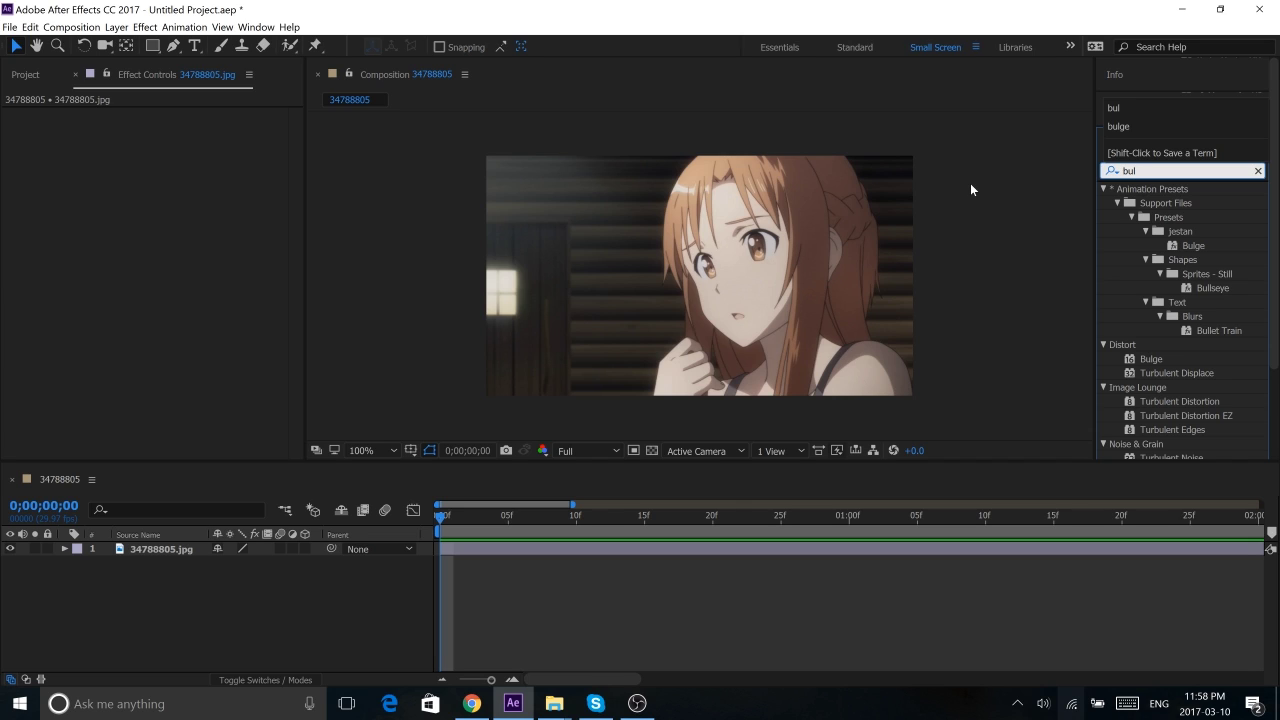
{"action": "key", "text": "Escape"}
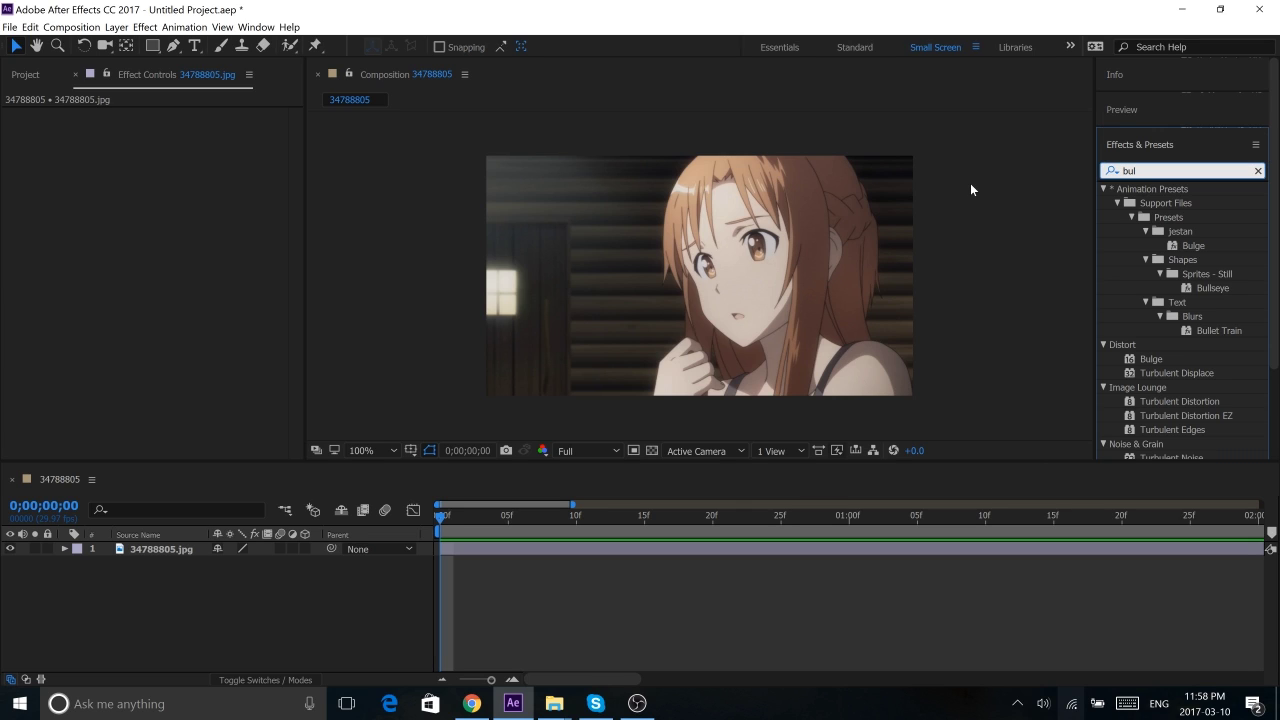
{"action": "type", "text": "ge"}
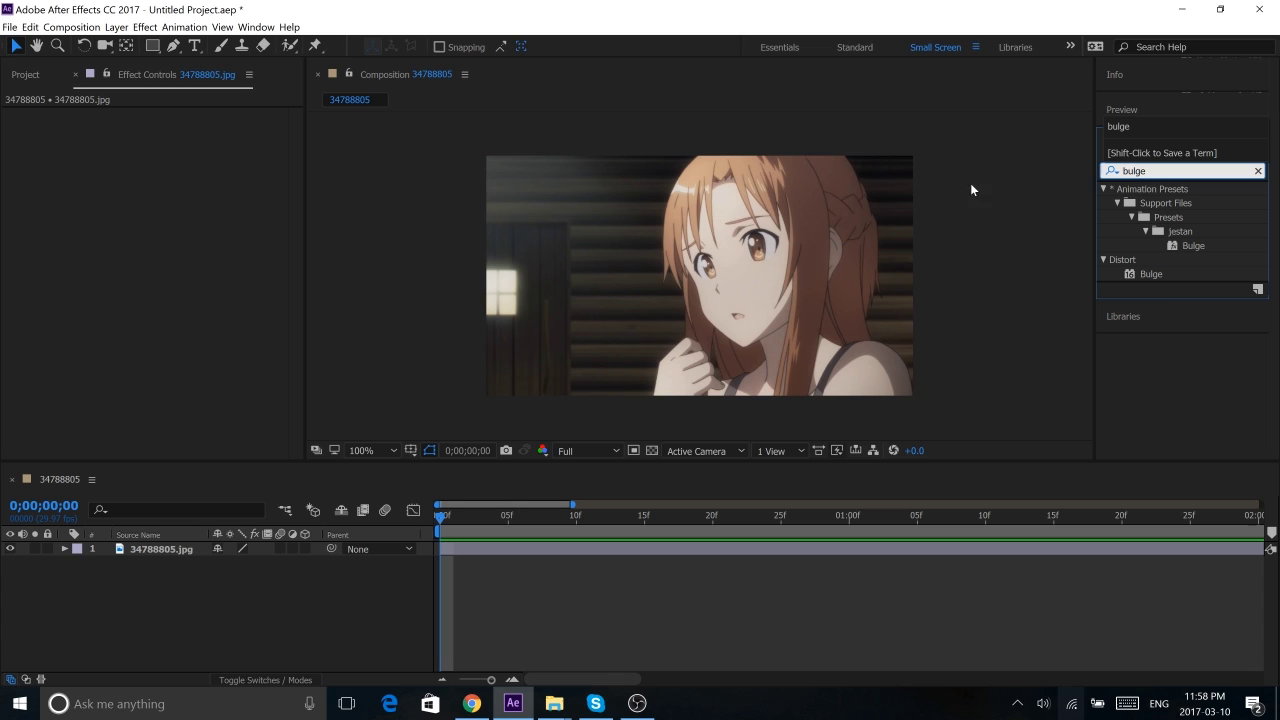
{"action": "left_click_drag", "start_coordinate": [1161, 278], "coordinate": [534, 543]}
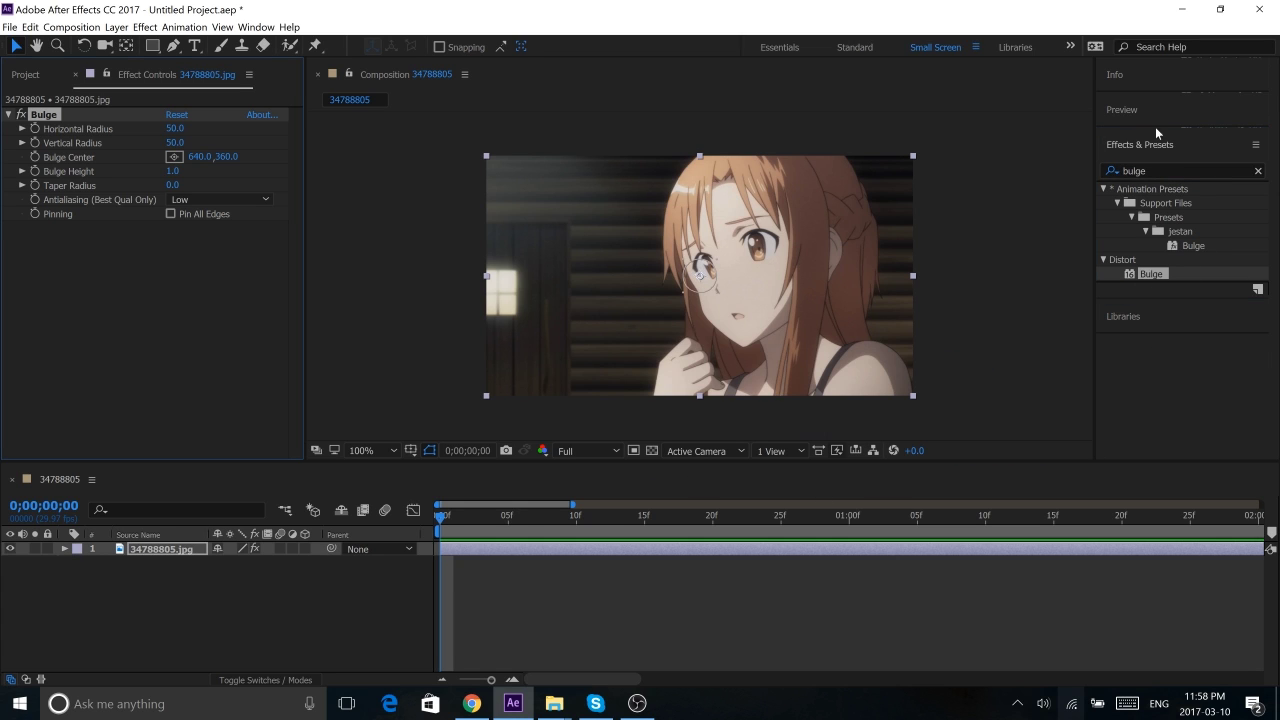
Add a second Bulge and start keyframing Horizontal Radius, Vertical Radius and Bulge Height on both Bulges.
{"action": "left_click", "coordinate": [1158, 274]}
{"action": "left_click_drag", "start_coordinate": [168, 320], "coordinate": [168, 320]}
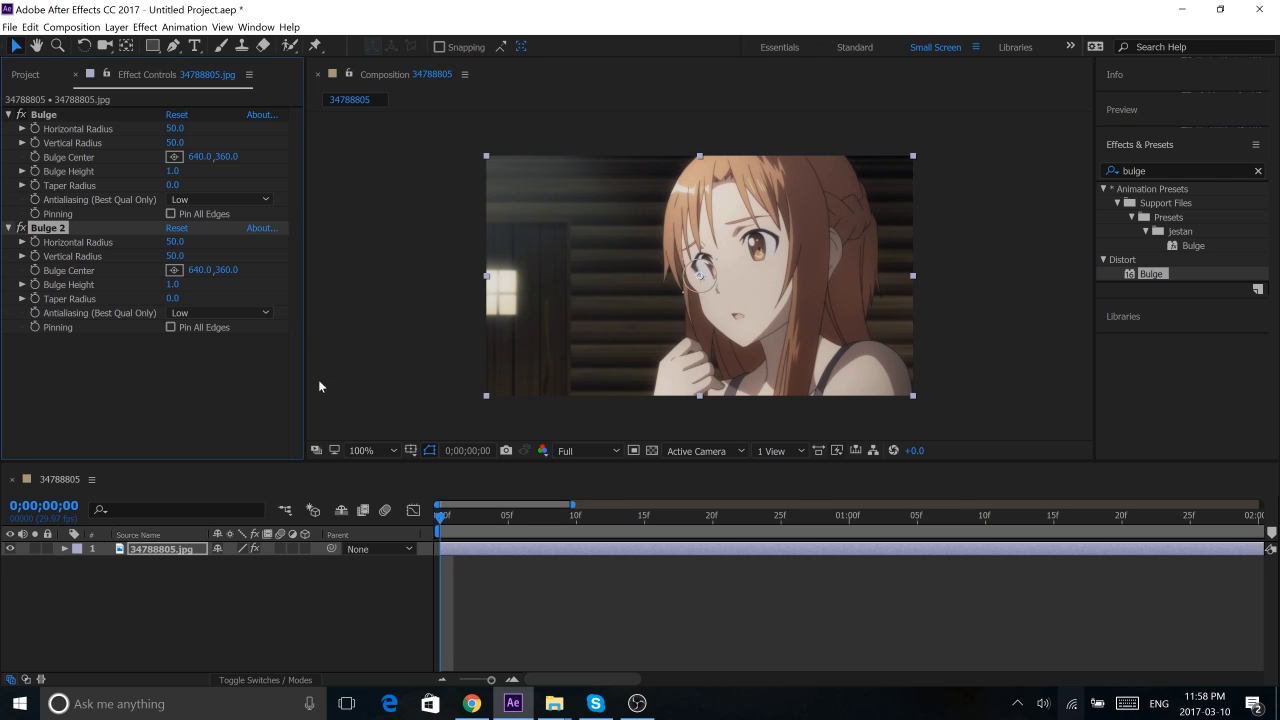
{"action": "left_click", "coordinate": [35, 128]}
{"action": "left_click", "coordinate": [35, 142]}
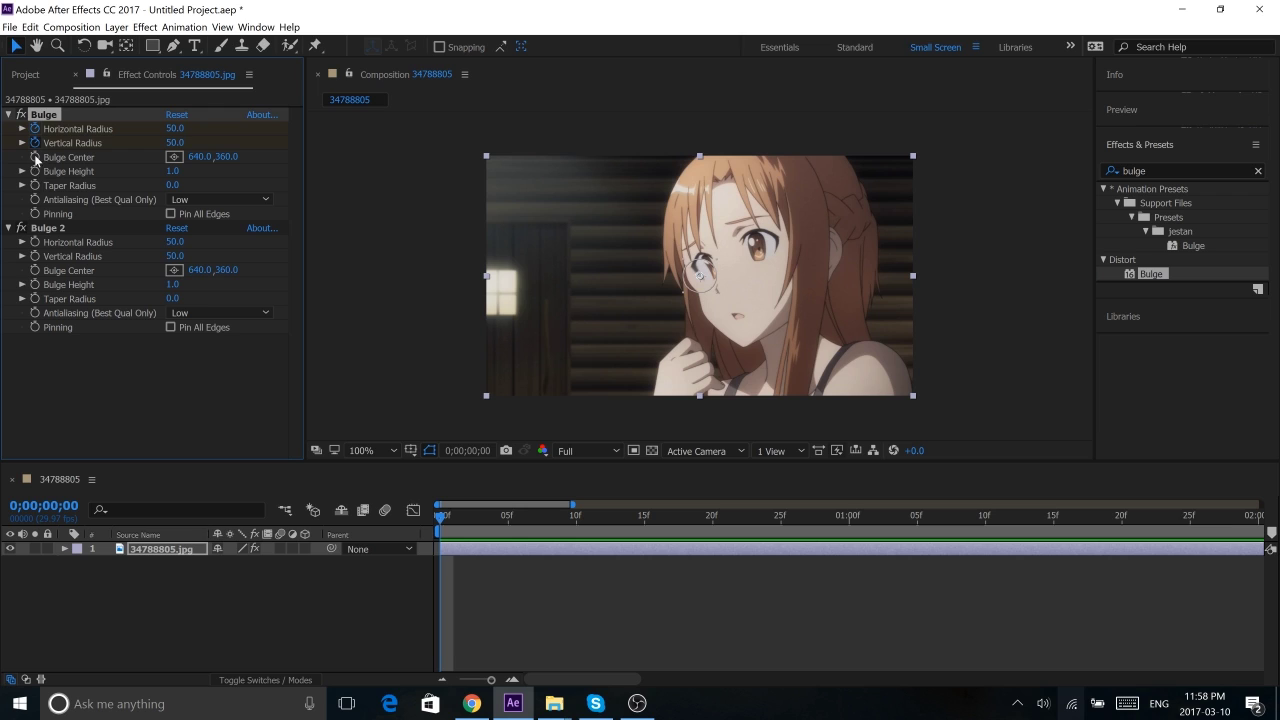
{"action": "left_click", "coordinate": [35, 171]}
{"action": "left_click", "coordinate": [35, 242]}
{"action": "left_click", "coordinate": [35, 256]}
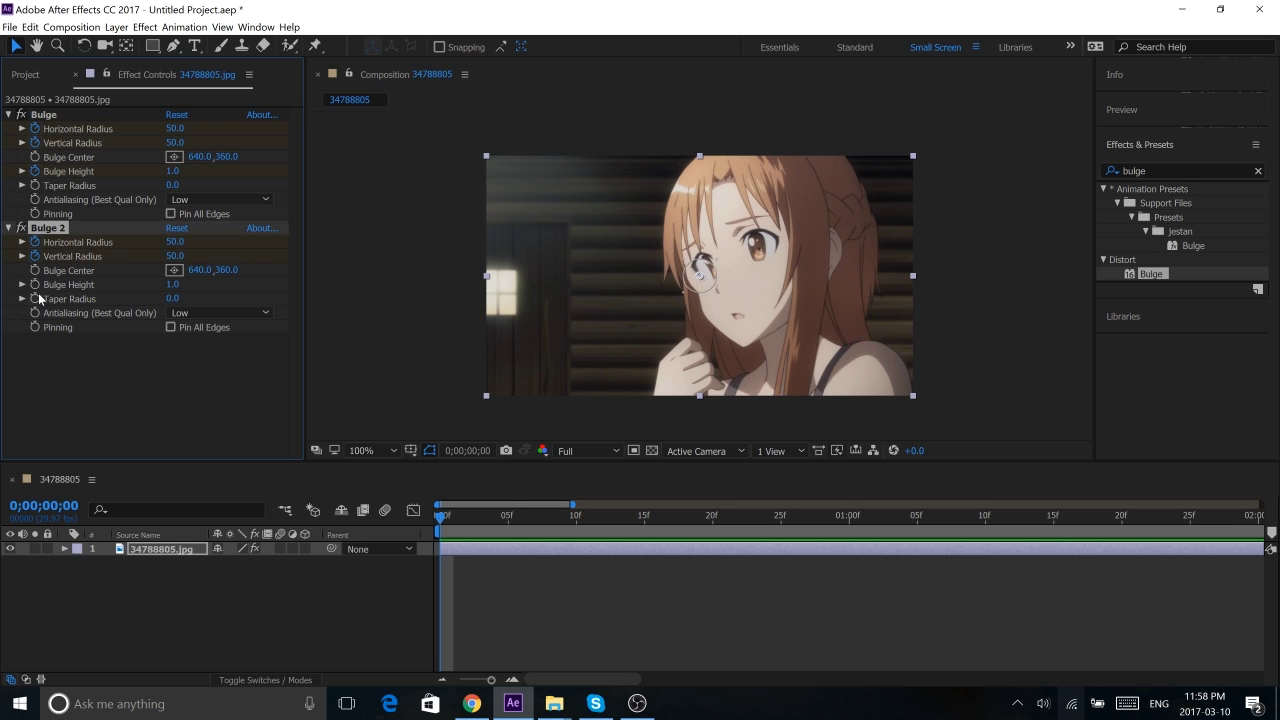
{"action": "left_click", "coordinate": [35, 284]}
Reveal the animated properties with U and set Bulge 2's Bulge Height to -1.0.
{"action": "key", "text": "u"}
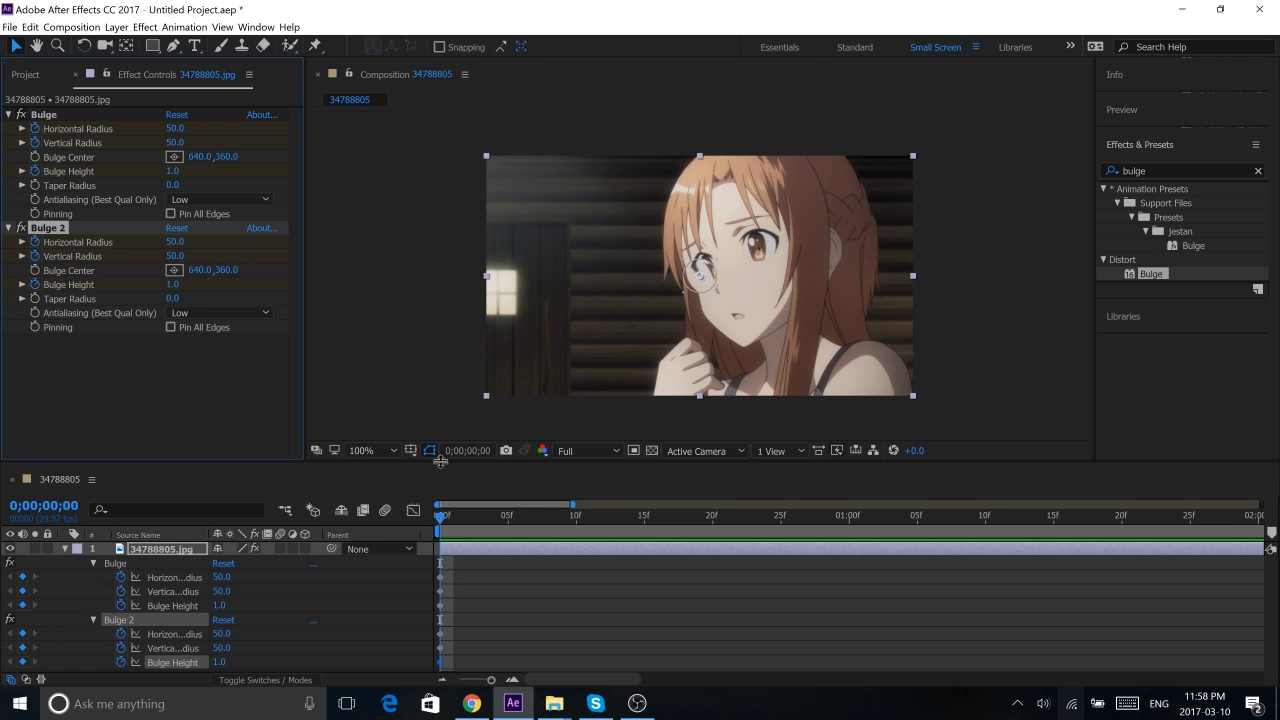
{"action": "left_click", "coordinate": [172, 171]}
{"action": "key", "text": "Return"}
{"action": "left_click", "coordinate": [173, 285]}
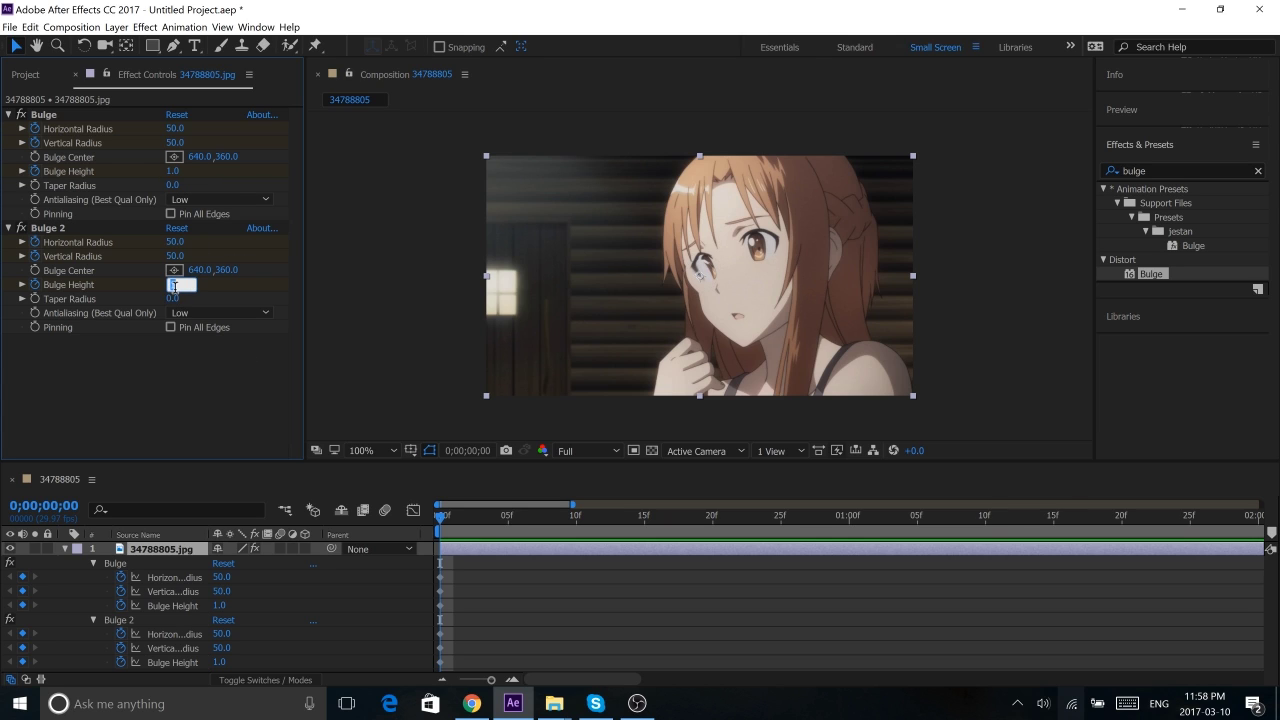
{"action": "type", "text": "-1"}
{"action": "key", "text": "Return"}
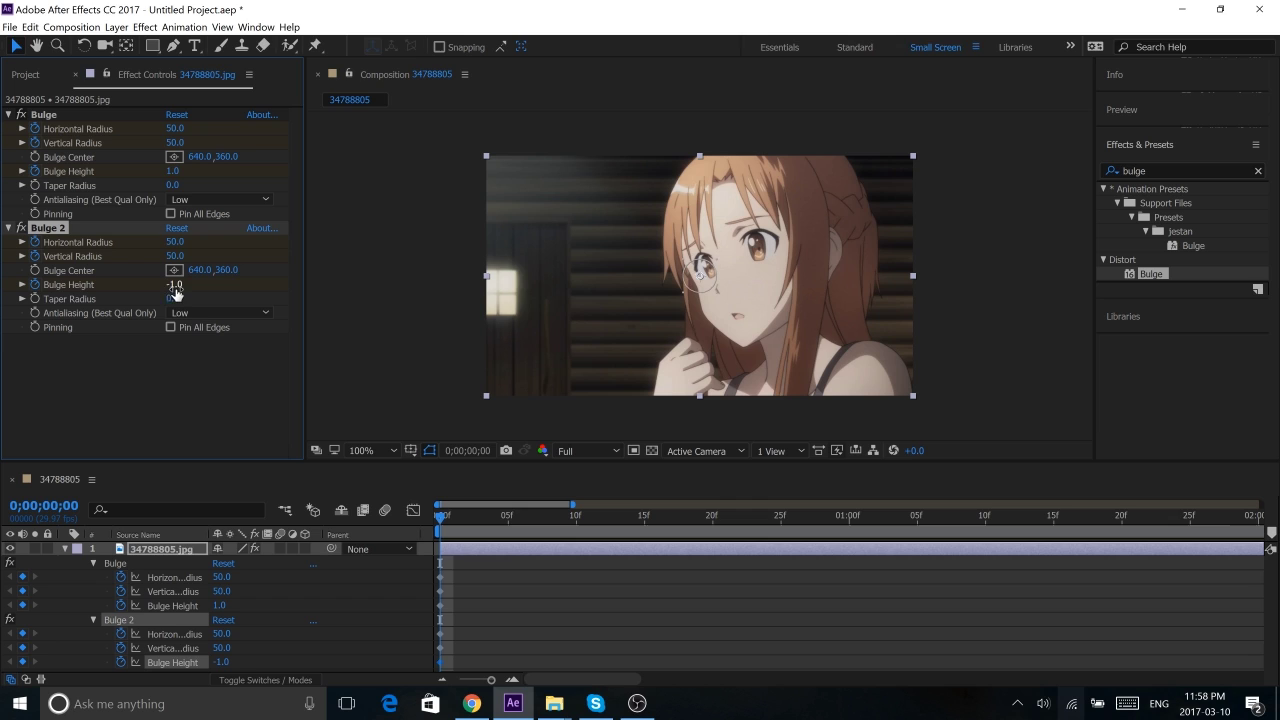
{"action": "left_click", "coordinate": [572, 594]}
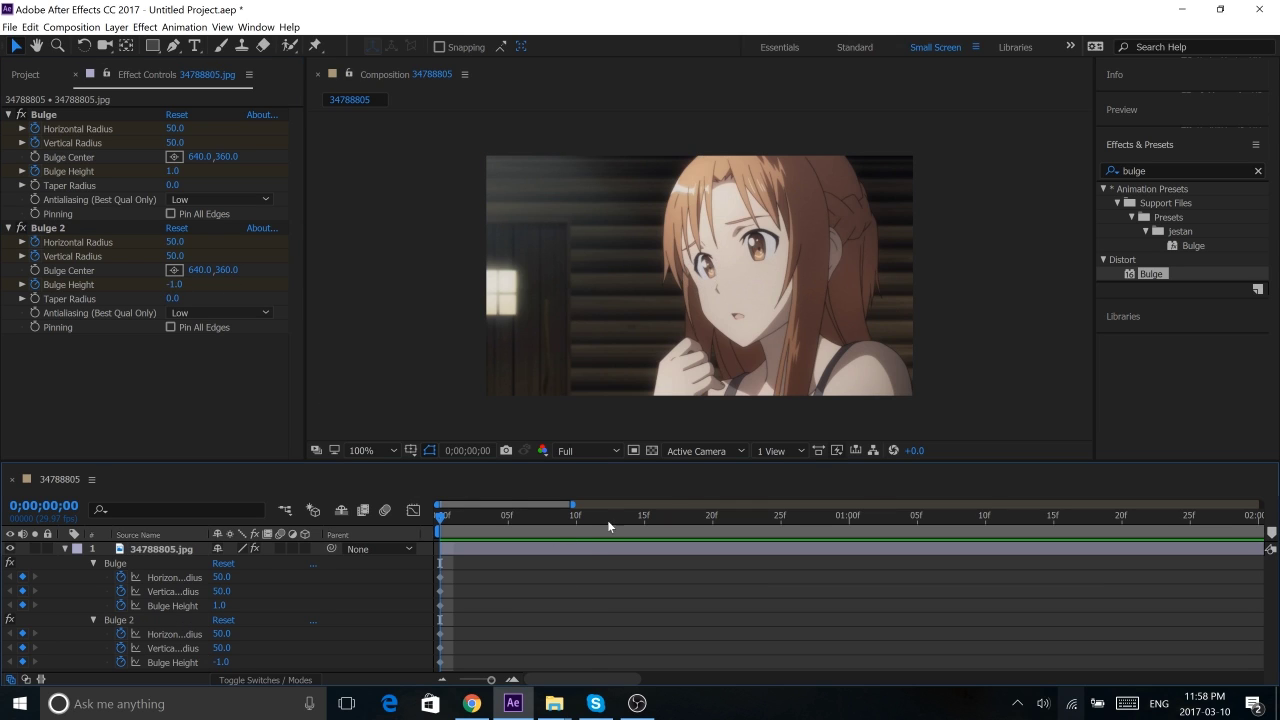
Move the playhead to frame 21 and set the first Bulge's Horizontal and Vertical Radius to 1000.
{"action": "left_click_drag", "start_coordinate": [607, 520], "coordinate": [727, 515]}
{"action": "left_click", "coordinate": [168, 422]}
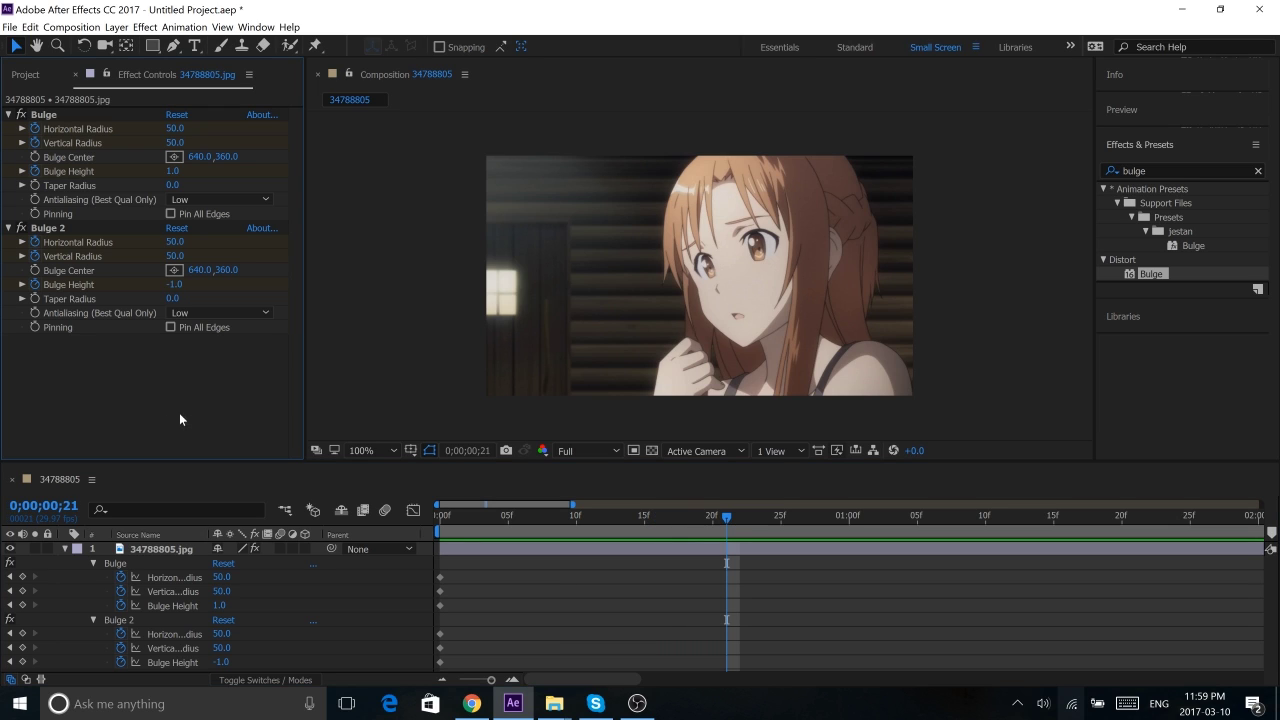
{"action": "left_click", "coordinate": [170, 128]}
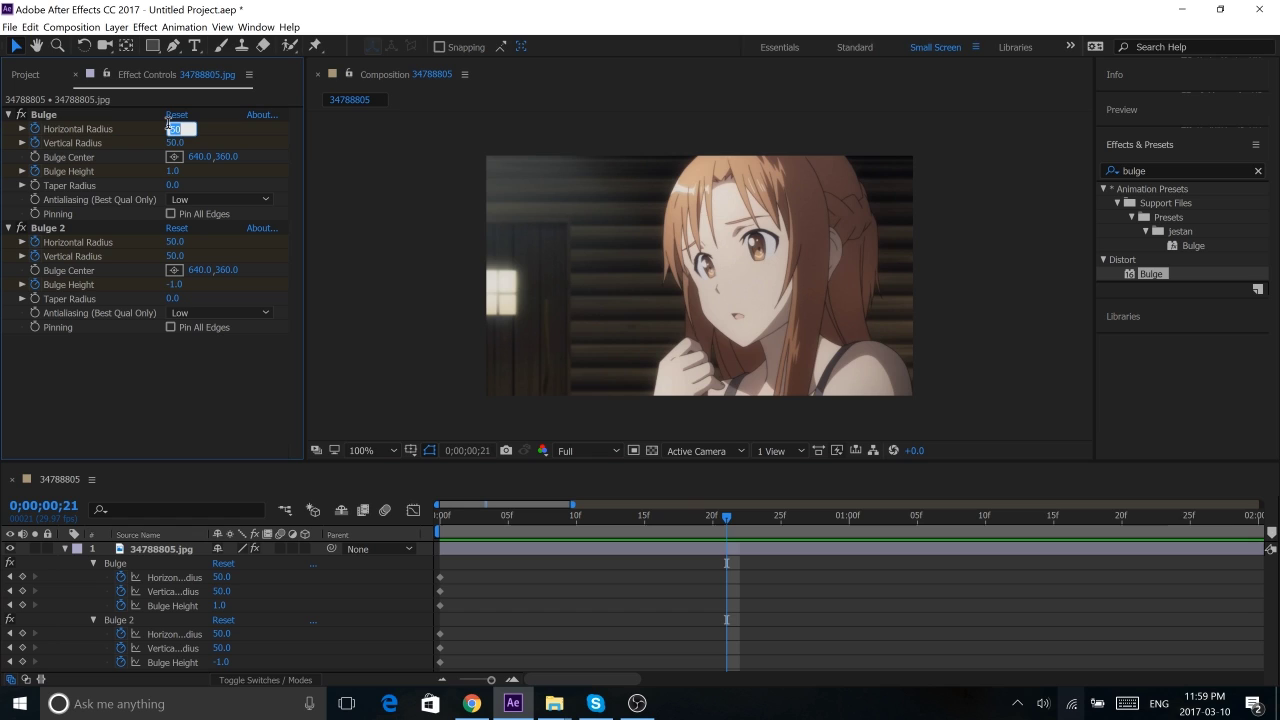
{"action": "type", "text": "1000"}
{"action": "key", "text": "Return"}
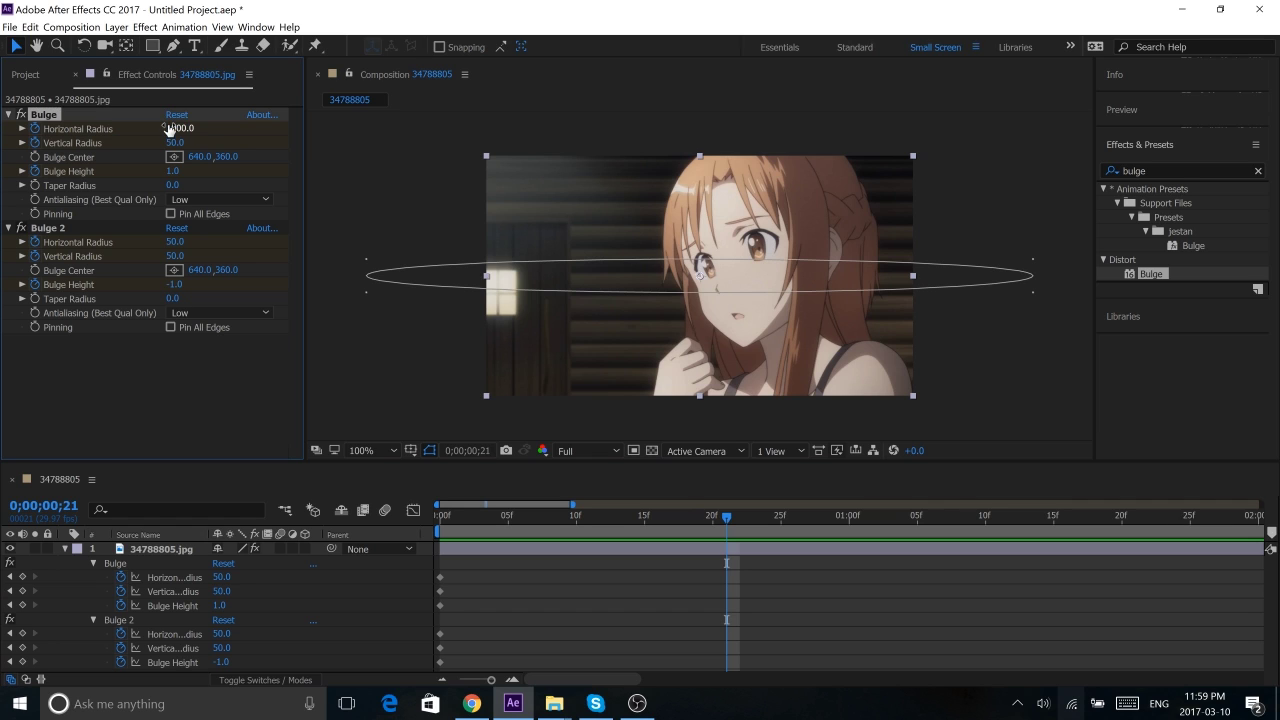
{"action": "left_click", "coordinate": [174, 143]}
{"action": "type", "text": "100"}
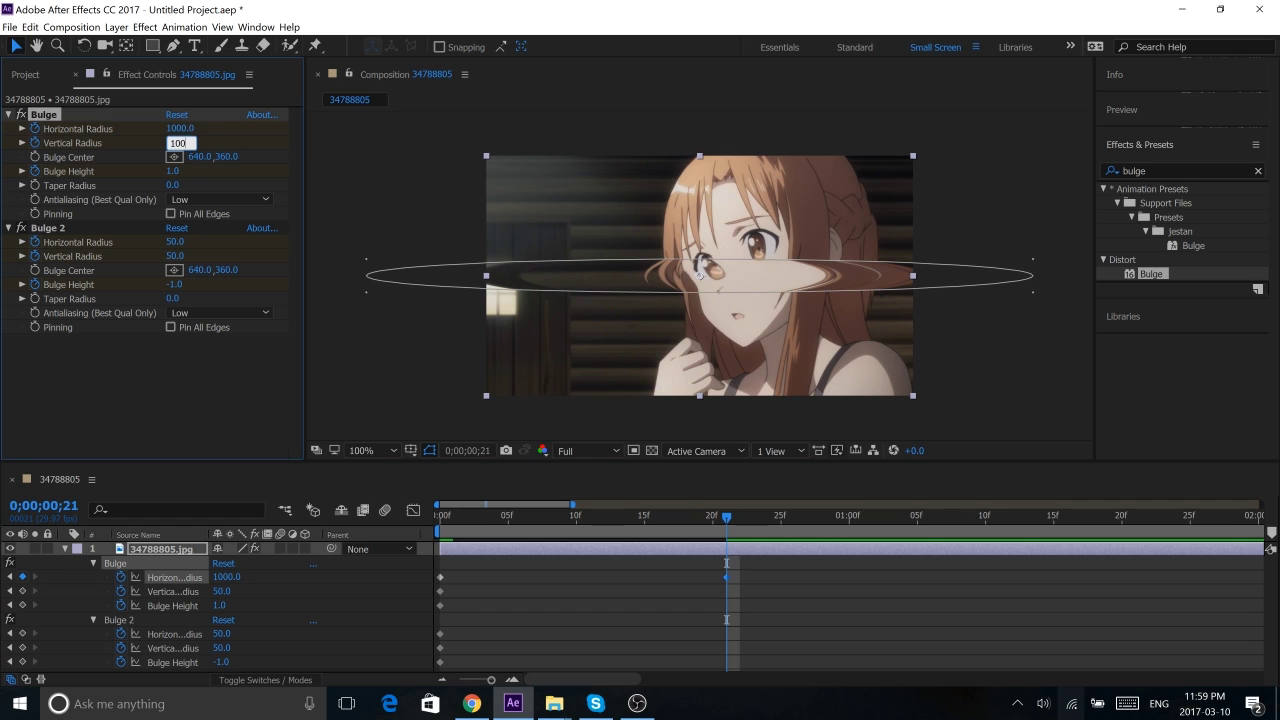
{"action": "type", "text": "0"}
{"action": "key", "text": "Return"}
Set Bulge 2's Horizontal and Vertical Radius to 1000.
{"action": "left_click", "coordinate": [174, 242]}
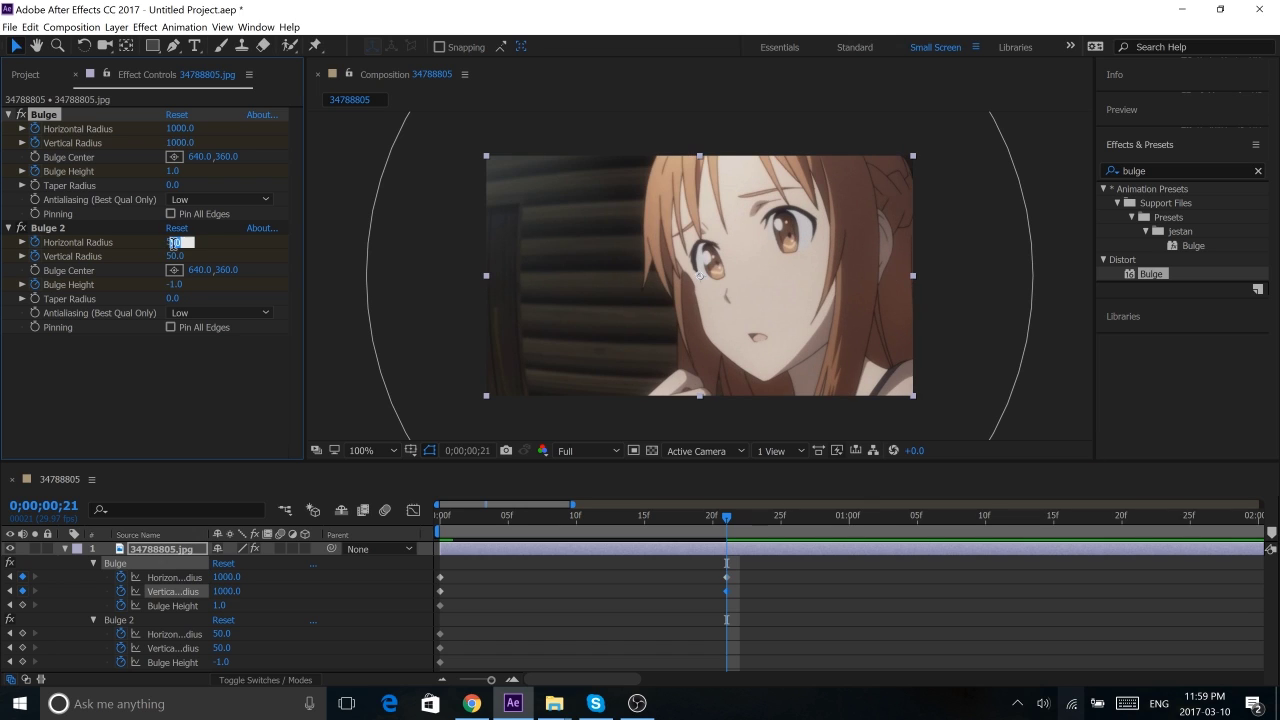
{"action": "type", "text": "1000"}
{"action": "key", "text": "Return"}
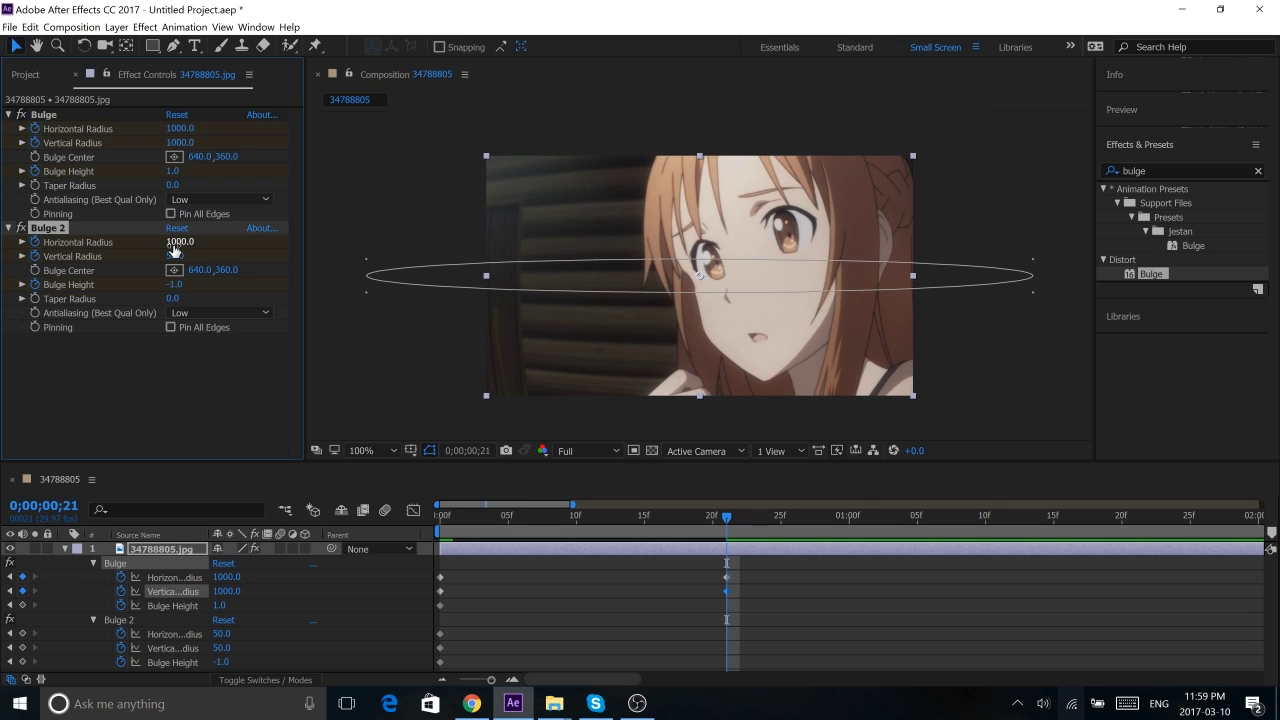
{"action": "left_click", "coordinate": [174, 256]}
{"action": "type", "text": "1000"}
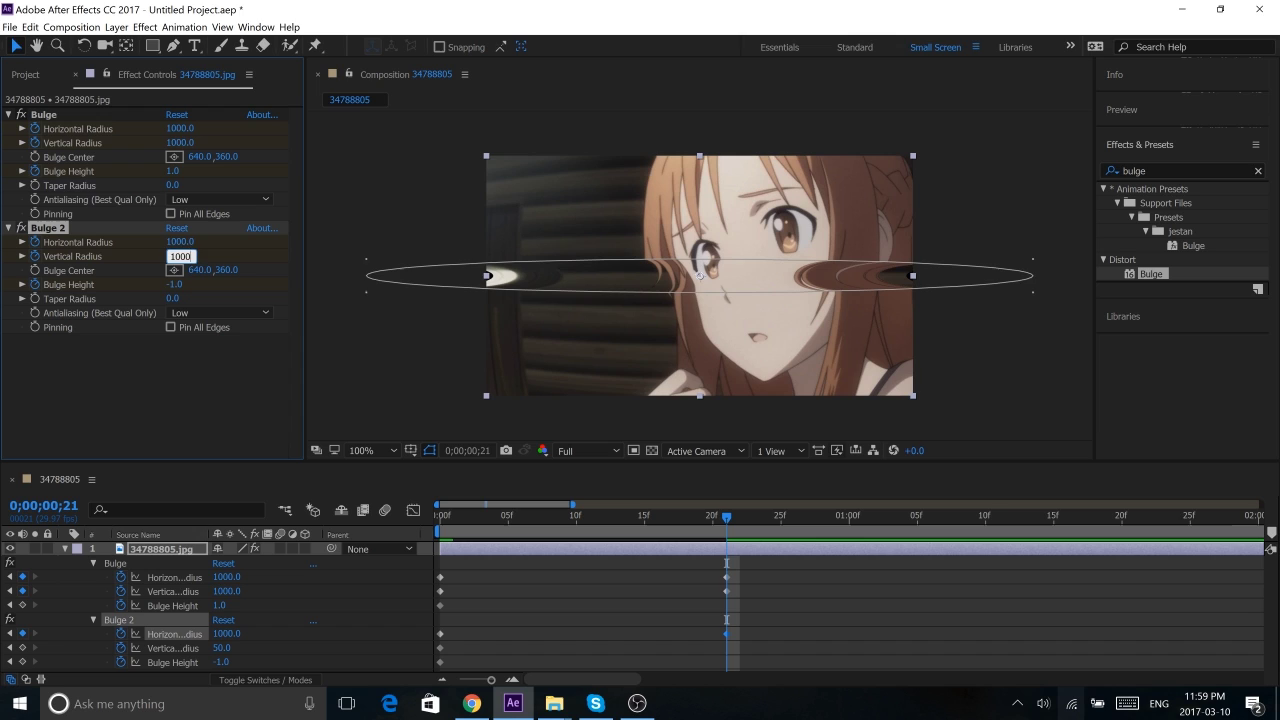
{"action": "key", "text": "Return"}
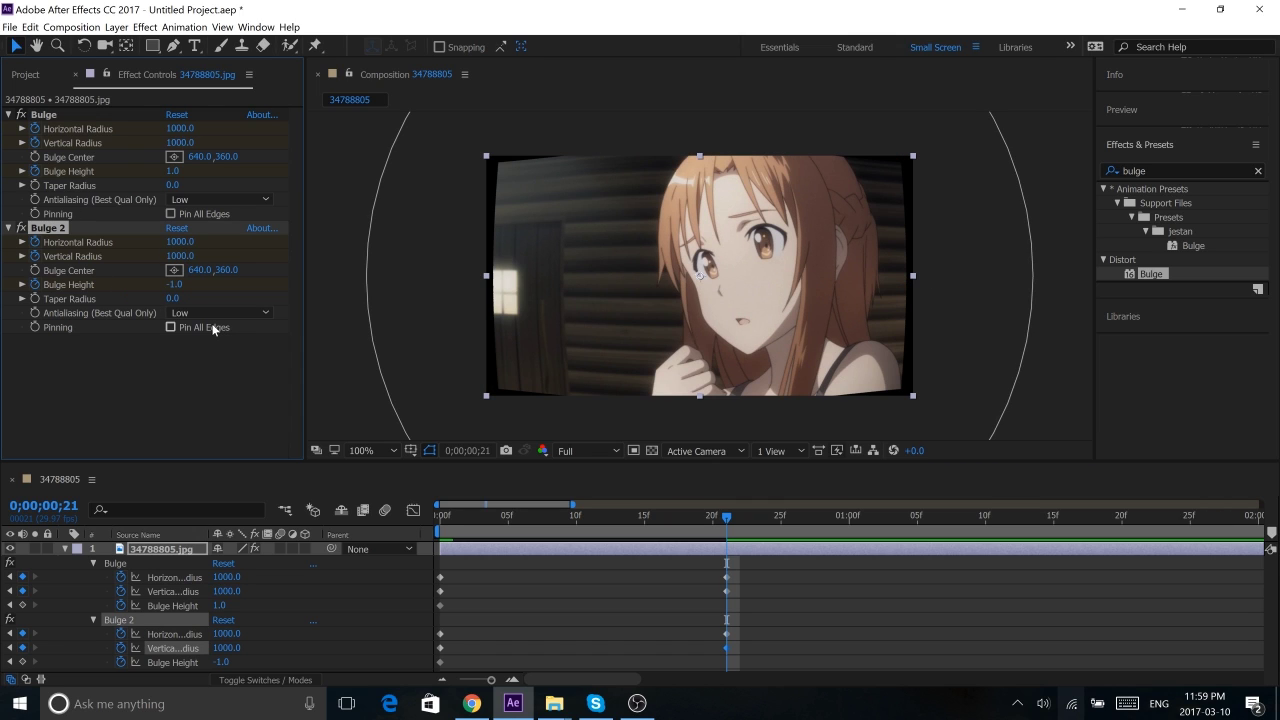
Enable Pin All Edges on both the first Bulge and Bulge 2.
{"action": "left_click", "coordinate": [163, 326]}
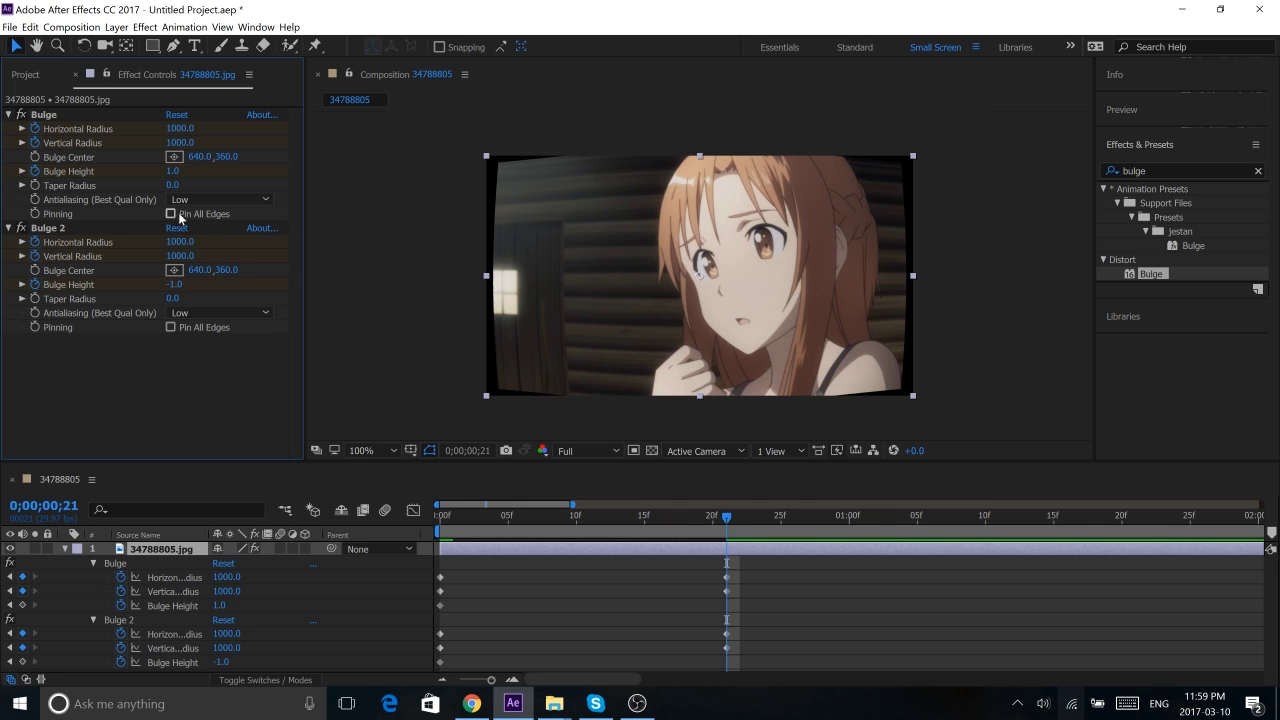
{"action": "left_click", "coordinate": [171, 214]}
{"action": "left_click", "coordinate": [170, 327]}
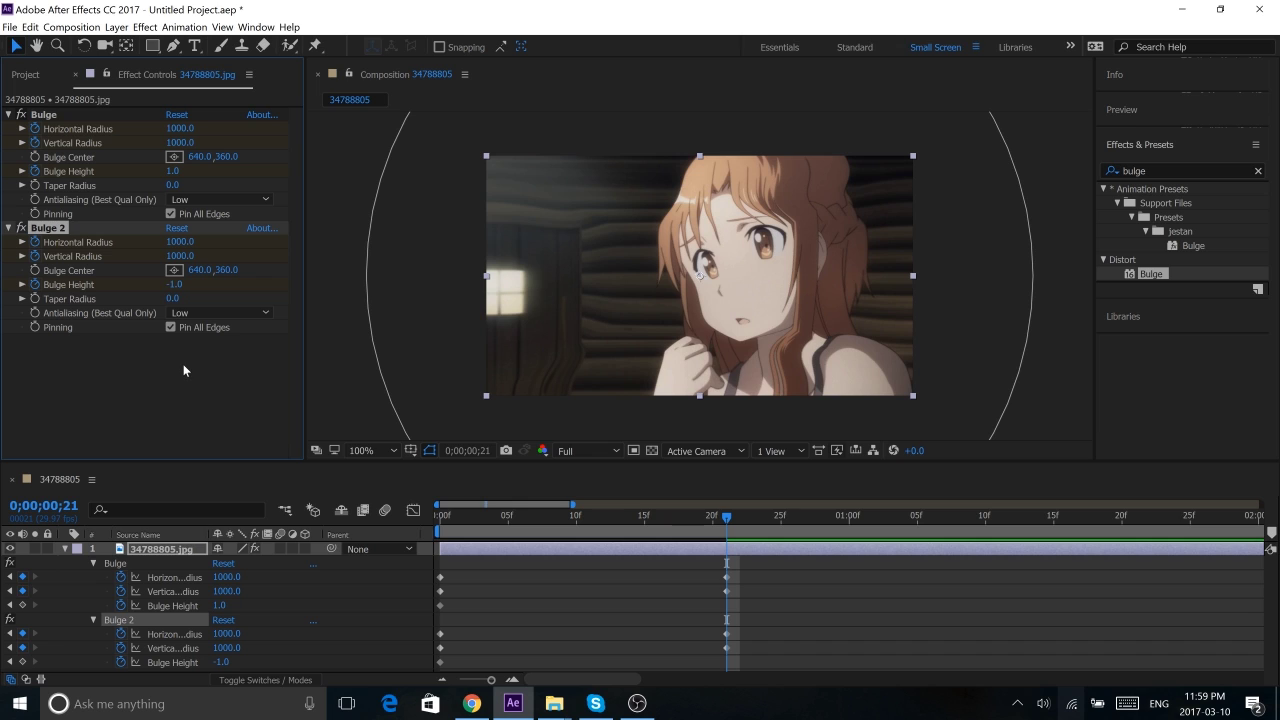
Set Bulge Height to 0 on Bulge 2 and the first Bulge at frame 21.
{"action": "left_click", "coordinate": [174, 285]}
{"action": "type", "text": "0"}
{"action": "key", "text": "Return"}
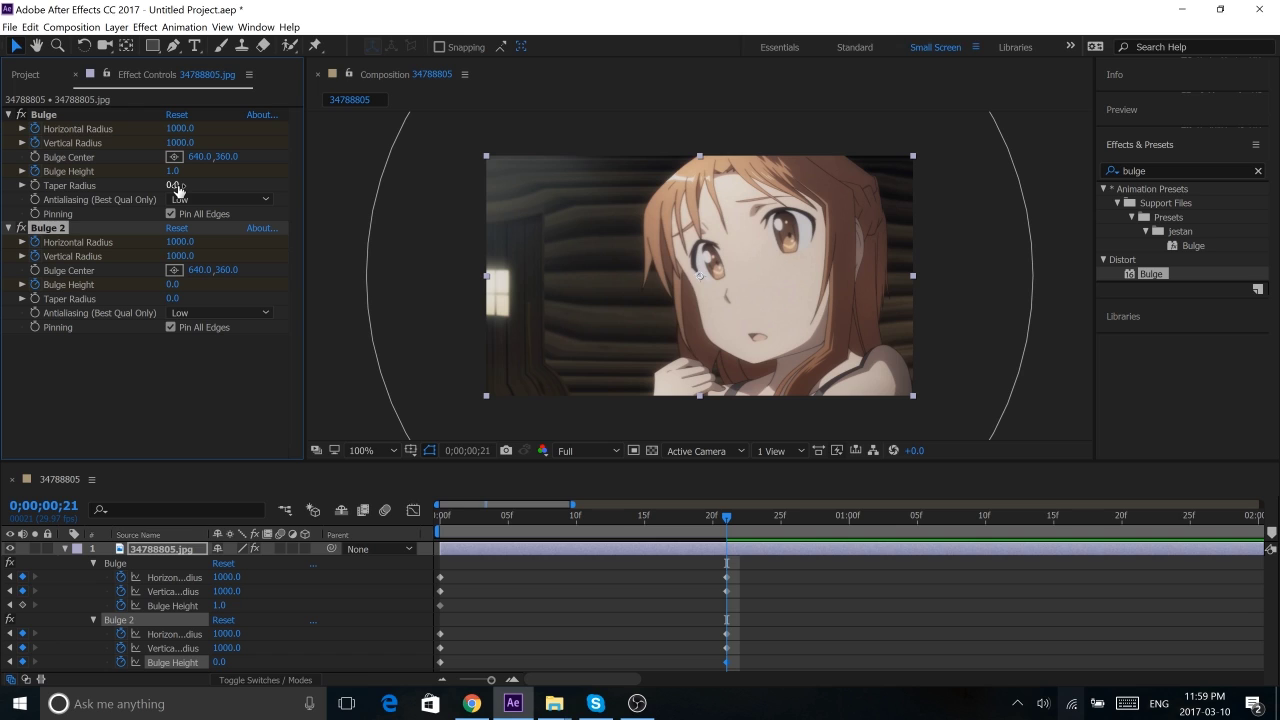
{"action": "left_click", "coordinate": [174, 171]}
{"action": "type", "text": "0.0"}
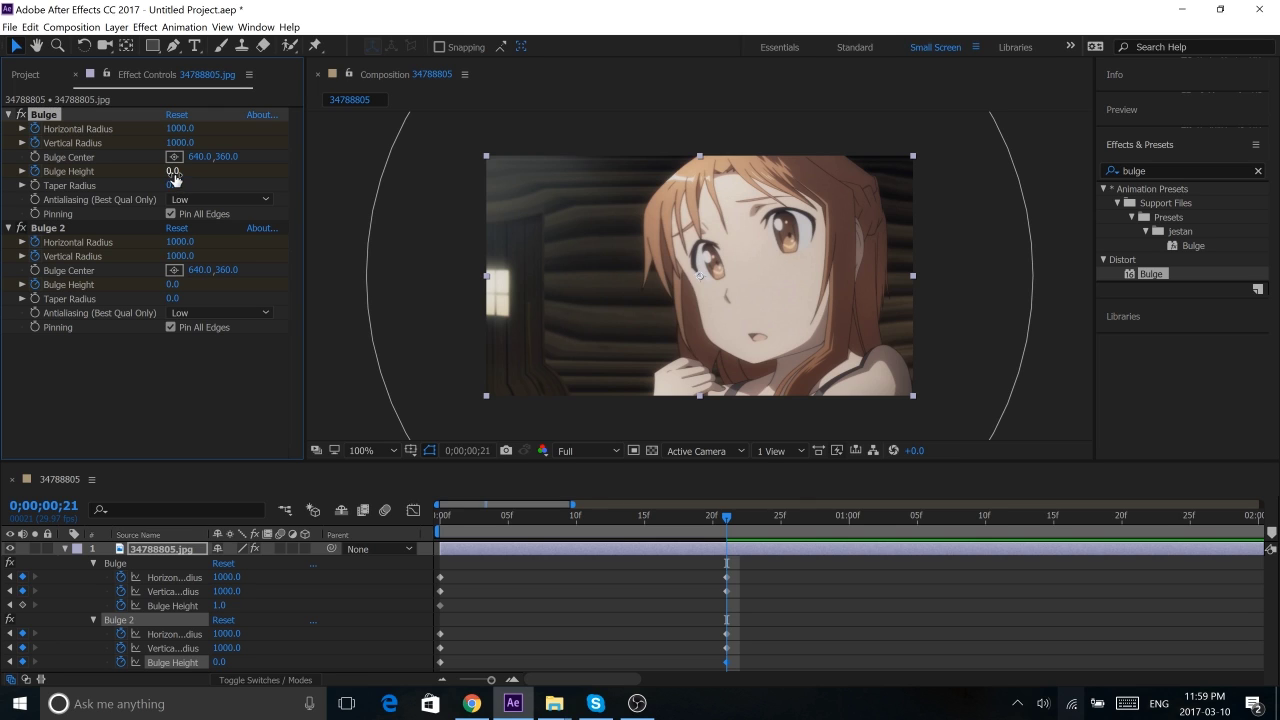
{"action": "key", "text": "Return"}
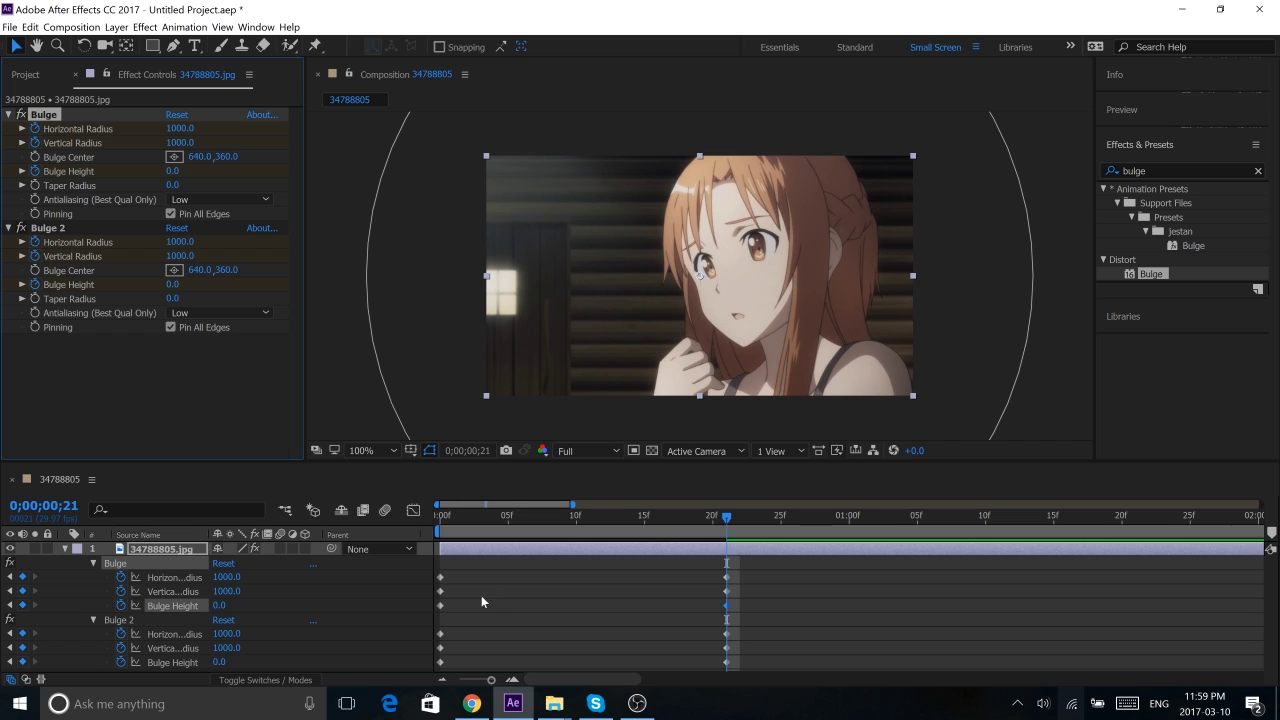
Drag both Bulges' first Bulge Height keyframes to frame 2 and park the playhead there.
{"action": "left_click_drag", "start_coordinate": [440, 606], "coordinate": [467, 607]}
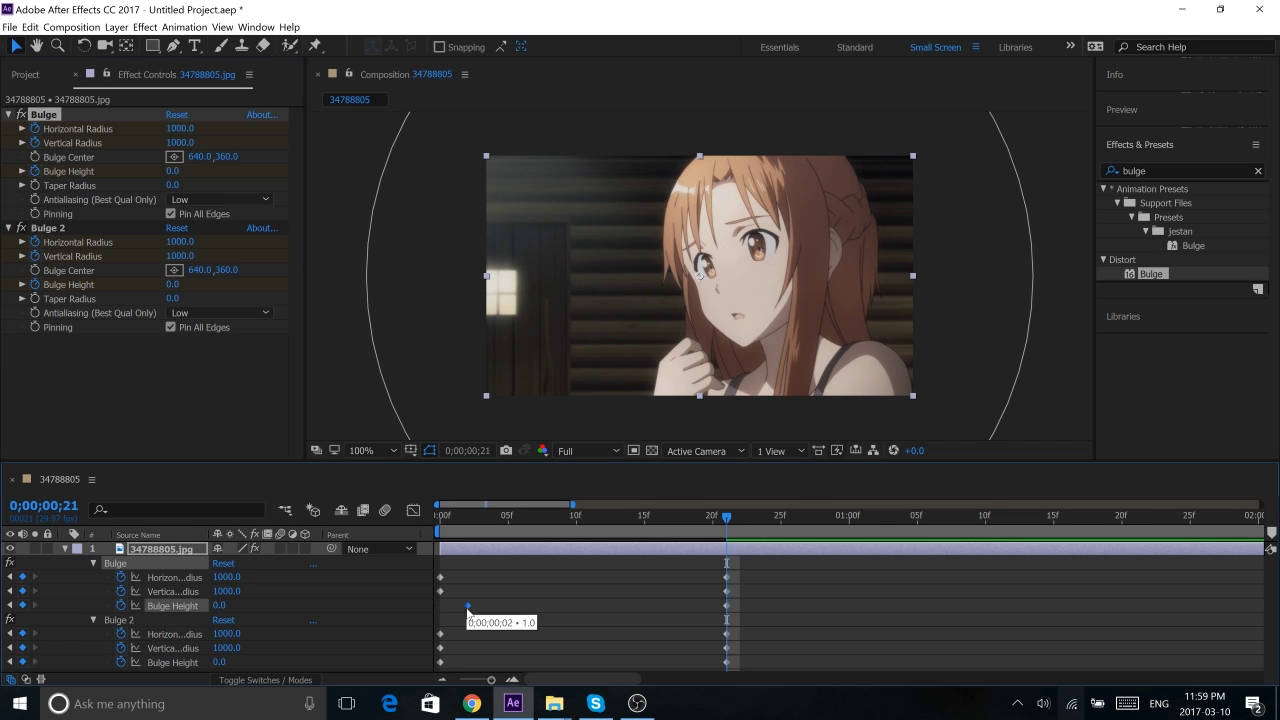
{"action": "left_click_drag", "start_coordinate": [440, 662], "coordinate": [467, 664]}
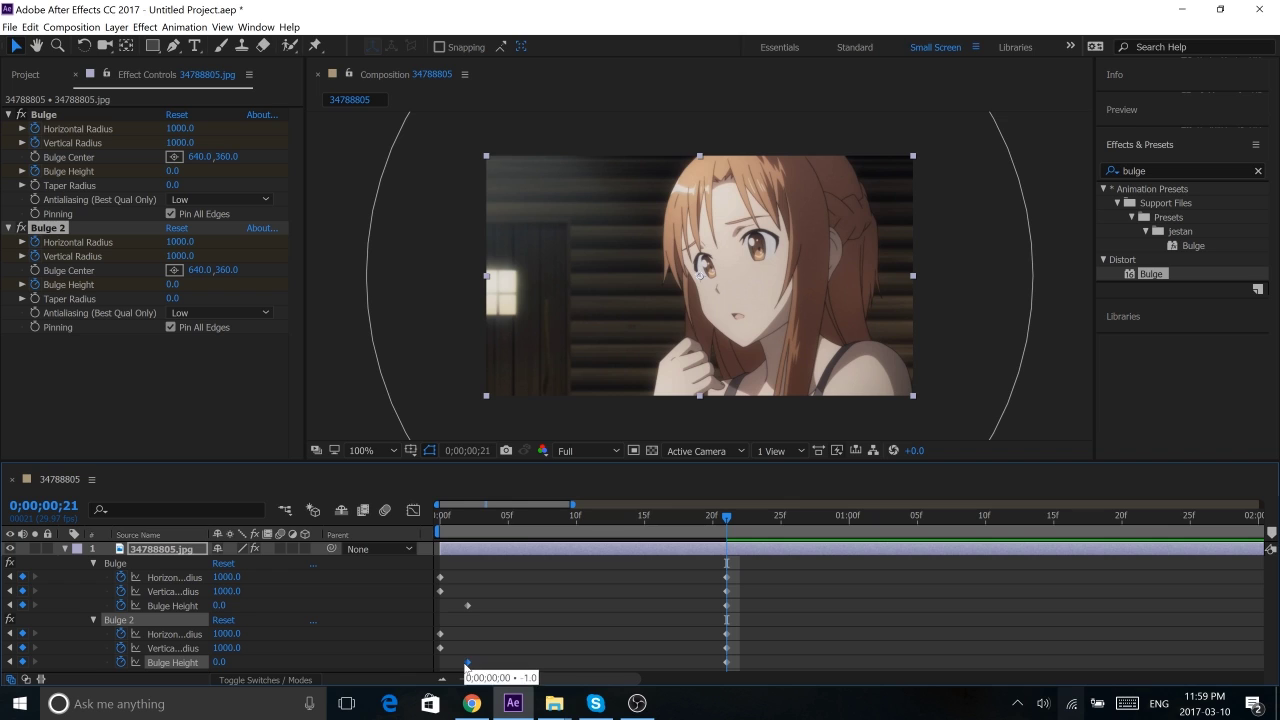
{"action": "left_click", "coordinate": [494, 528]}
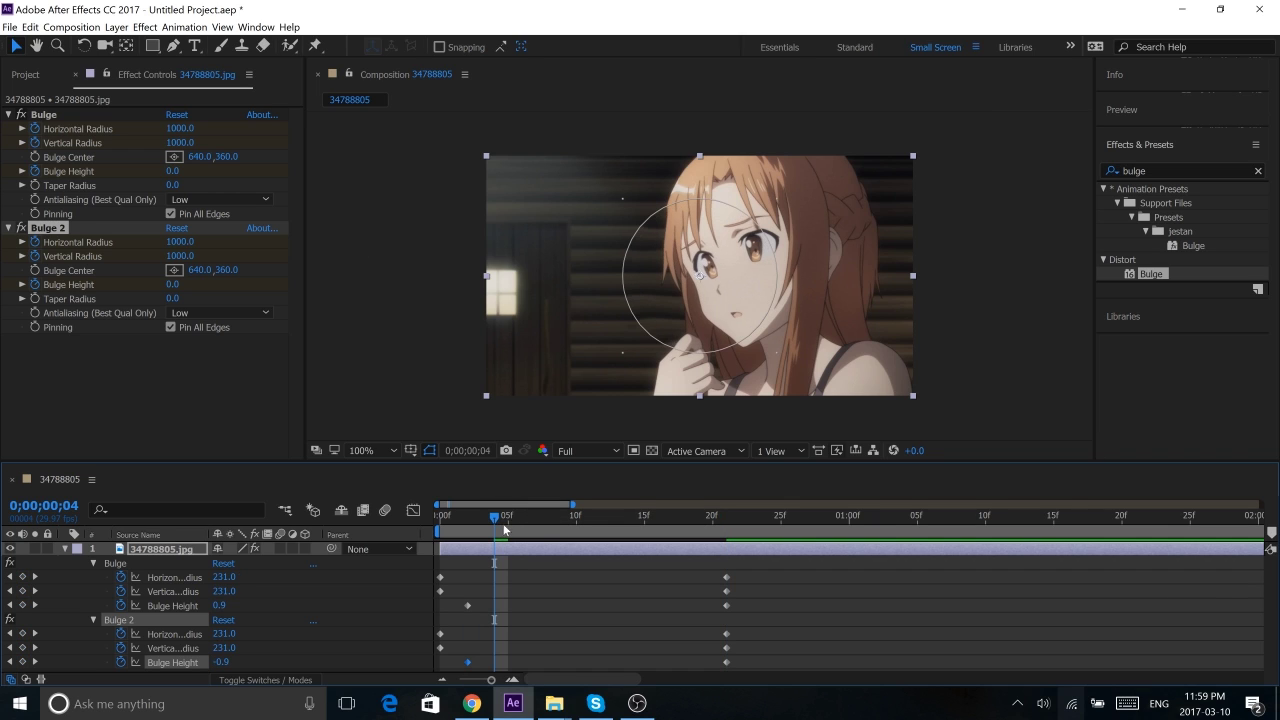
{"action": "left_click_drag", "start_coordinate": [504, 530], "coordinate": [465, 559]}
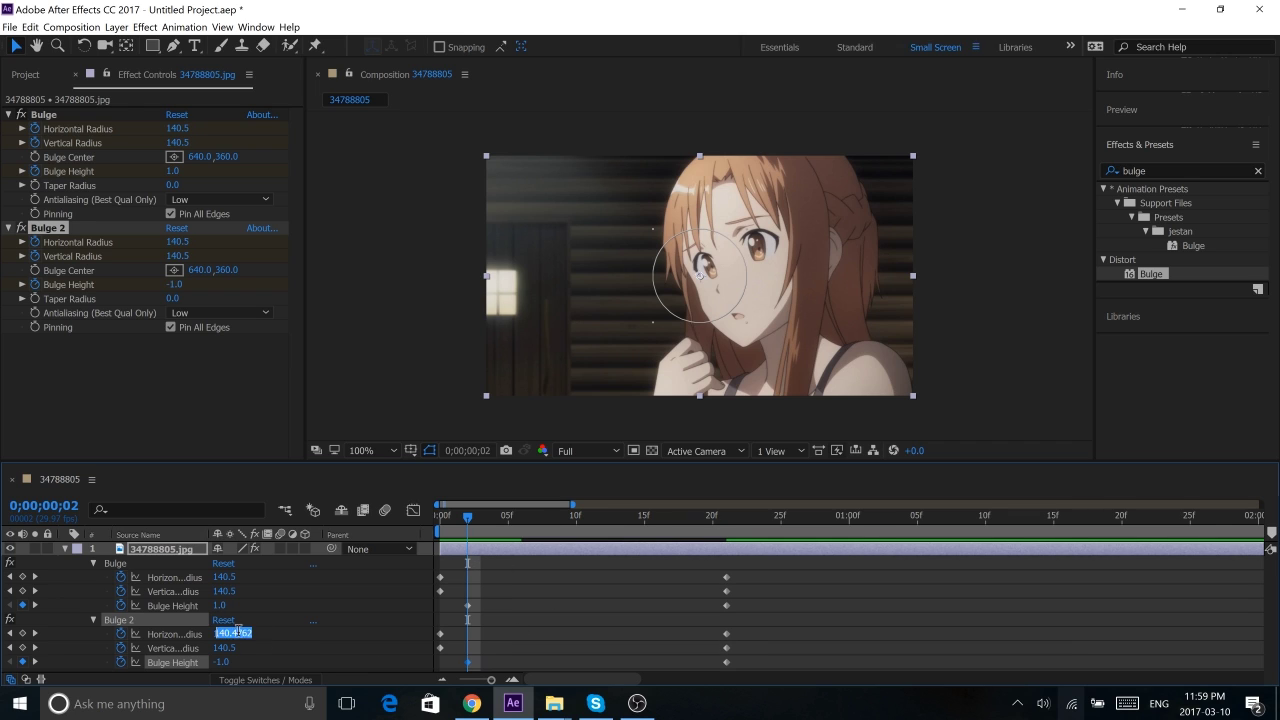
{"action": "left_click", "coordinate": [269, 647]}
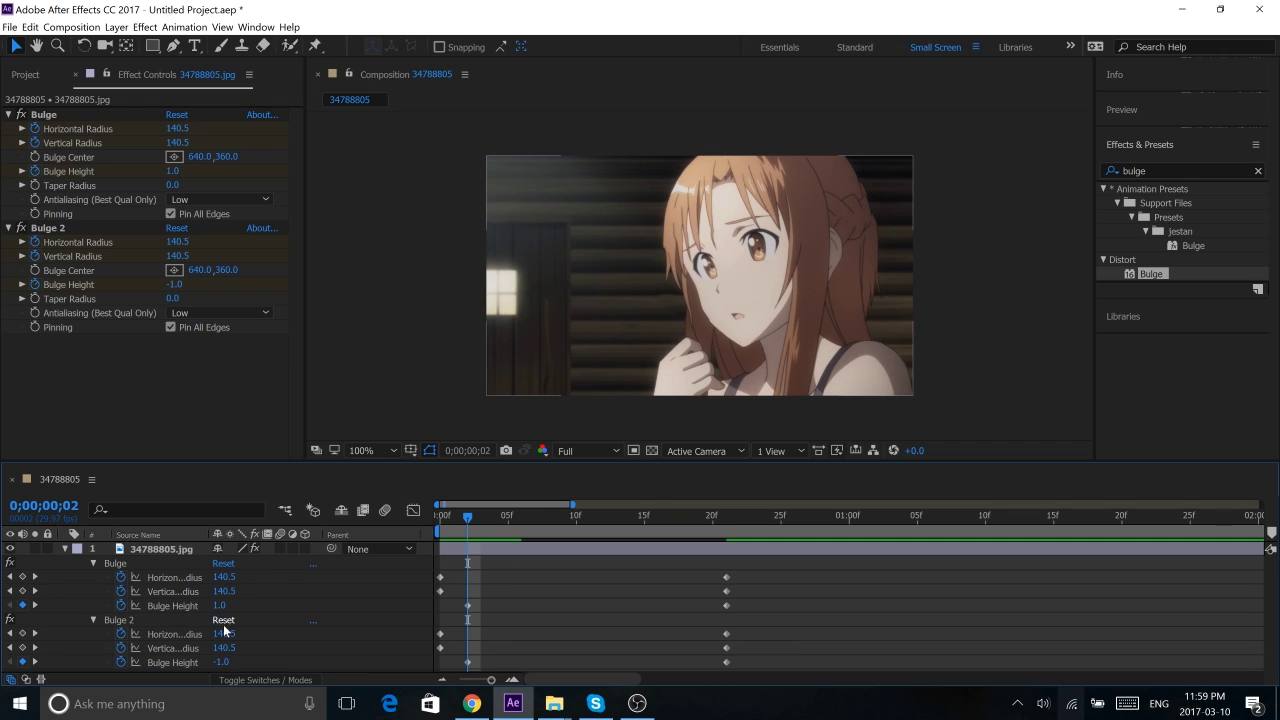
Key Bulge 2's Horizontal and Vertical Radius to 70 at frame 2, then preview playback.
{"action": "left_click", "coordinate": [222, 632]}
{"action": "type", "text": "70"}
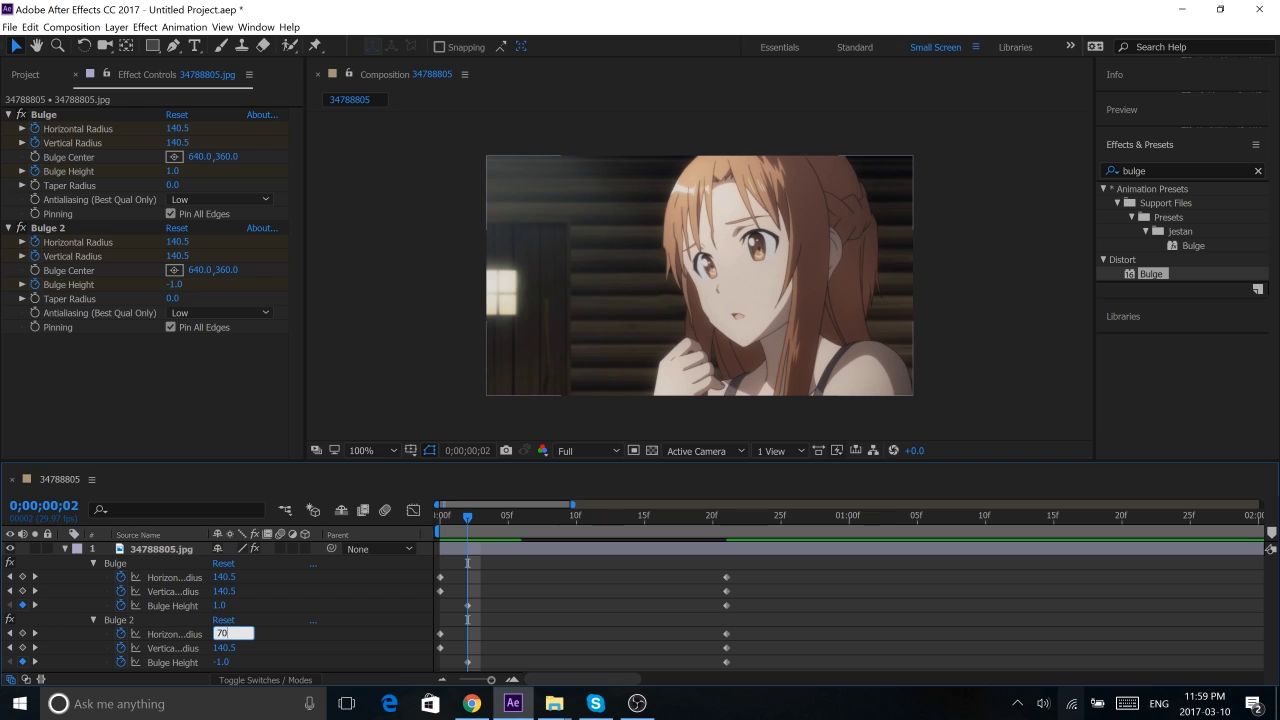
{"action": "key", "text": "Return"}
{"action": "left_click", "coordinate": [233, 648]}
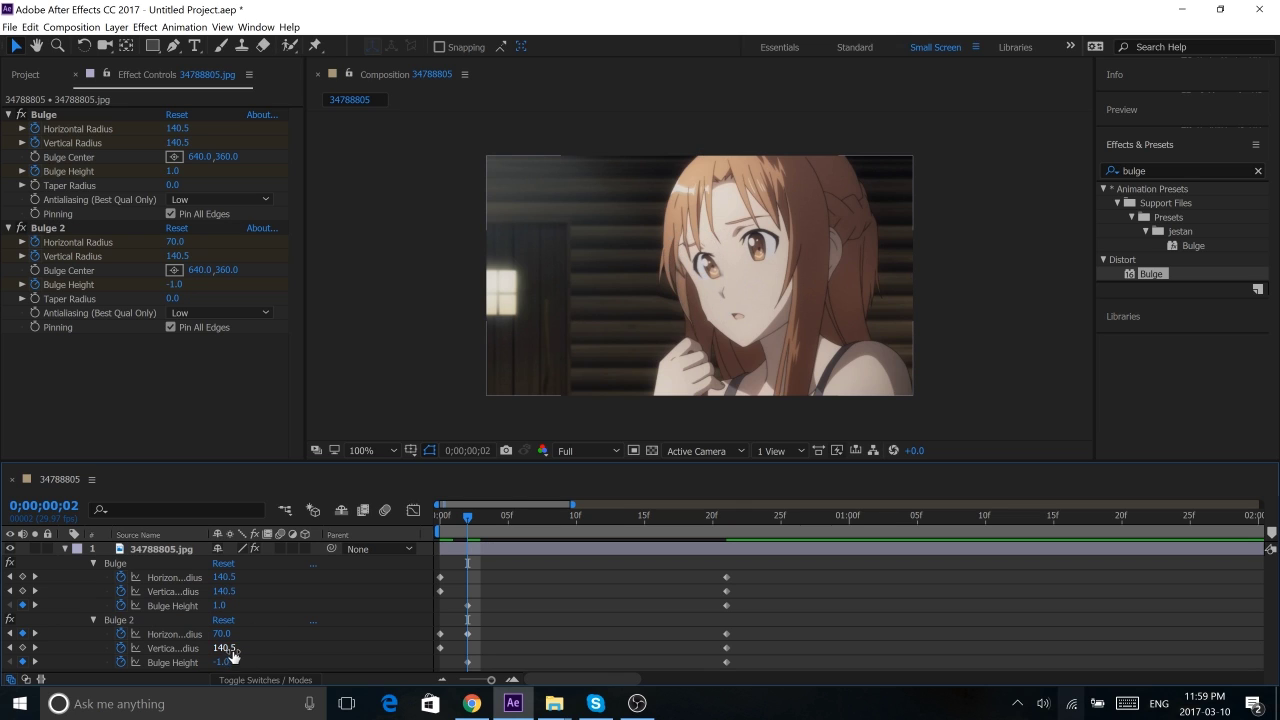
{"action": "type", "text": "7"}
{"action": "key", "text": "Return"}
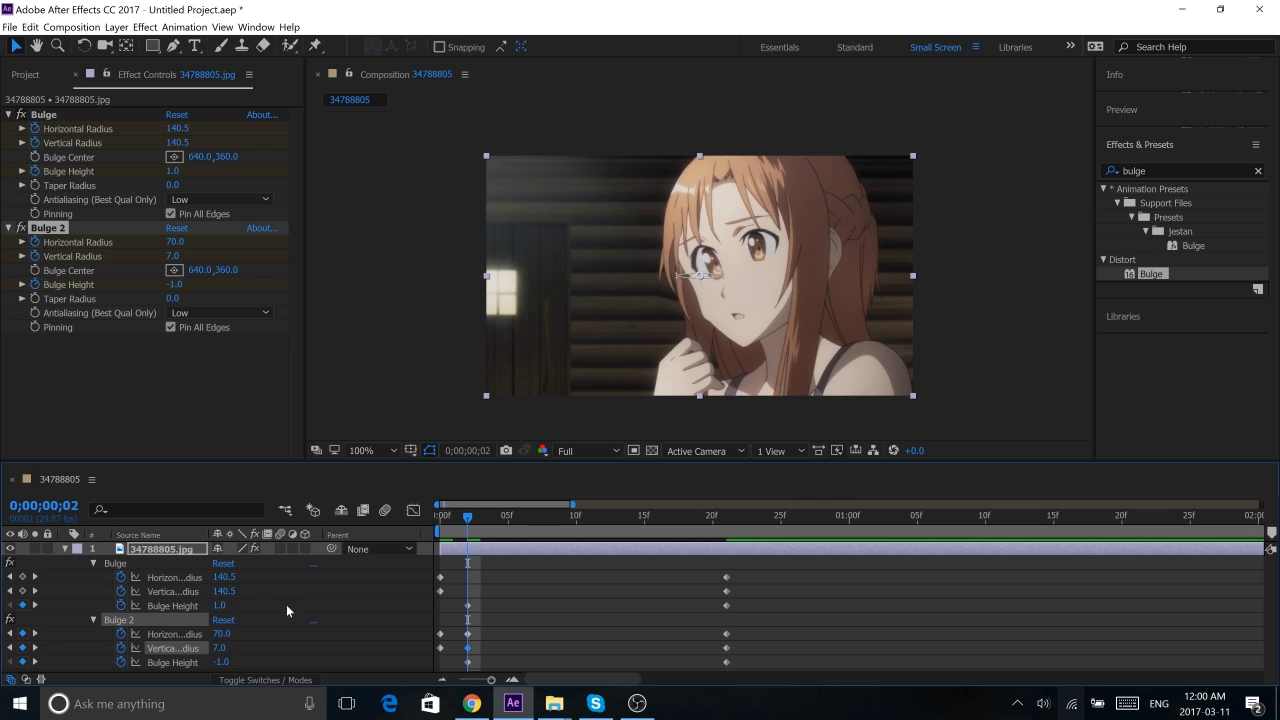
{"action": "left_click", "coordinate": [217, 648]}
{"action": "type", "text": "70"}
{"action": "key", "text": "Return"}
{"action": "key", "text": "space"}
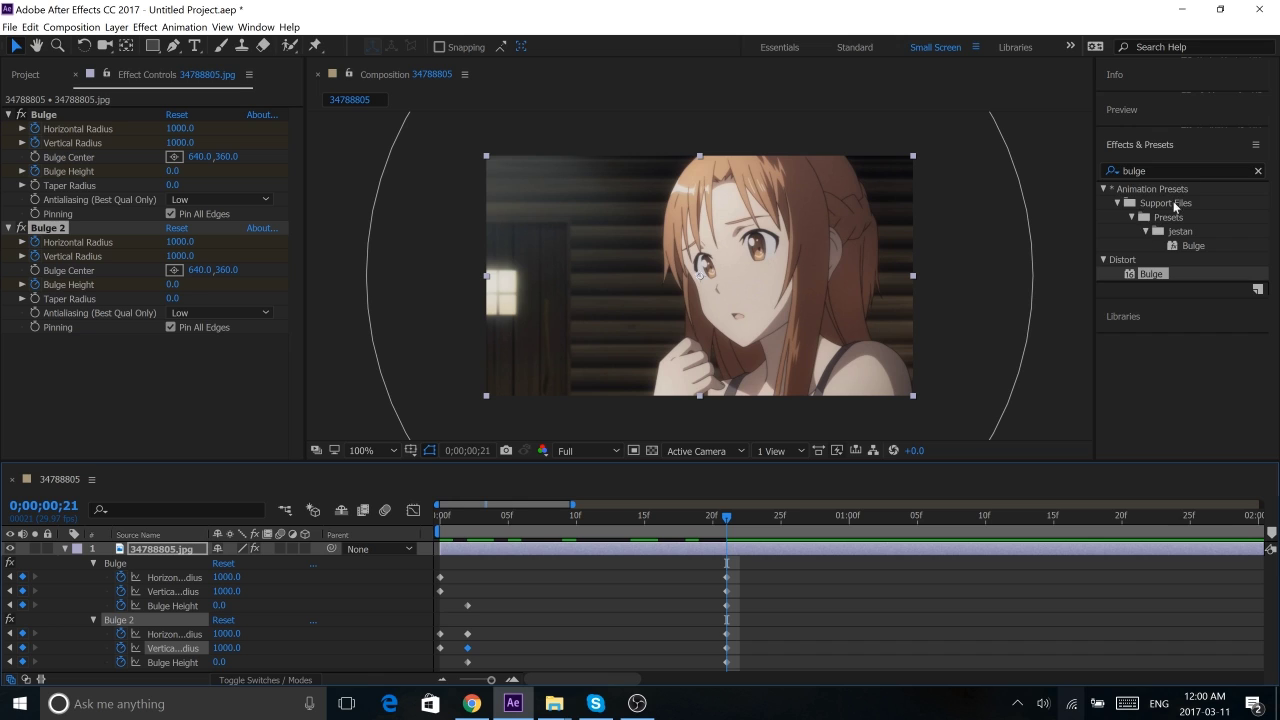
Step to frame 22, add 0.0 Bulge Height keyframes on both Bulges, and play the preview.
{"action": "left_click", "coordinate": [1157, 150]}
{"action": "left_click", "coordinate": [1158, 110]}
{"action": "left_click", "coordinate": [1199, 137]}
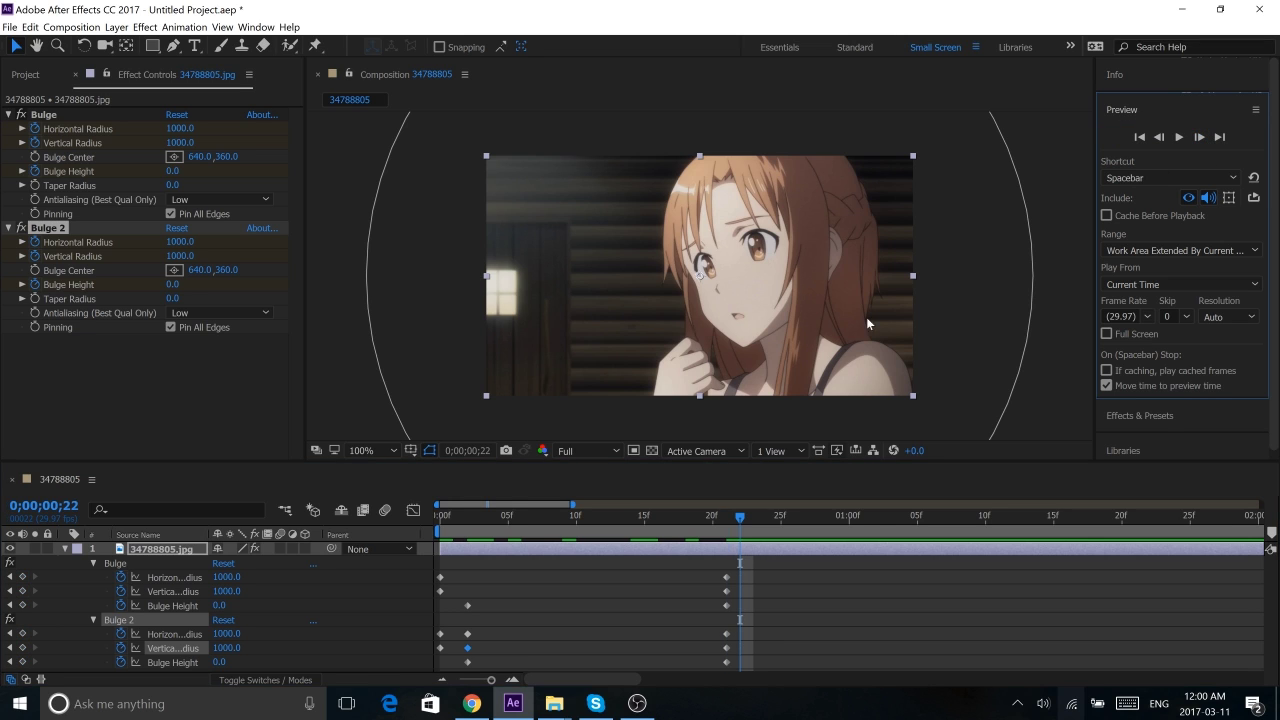
{"action": "left_click", "coordinate": [220, 606]}
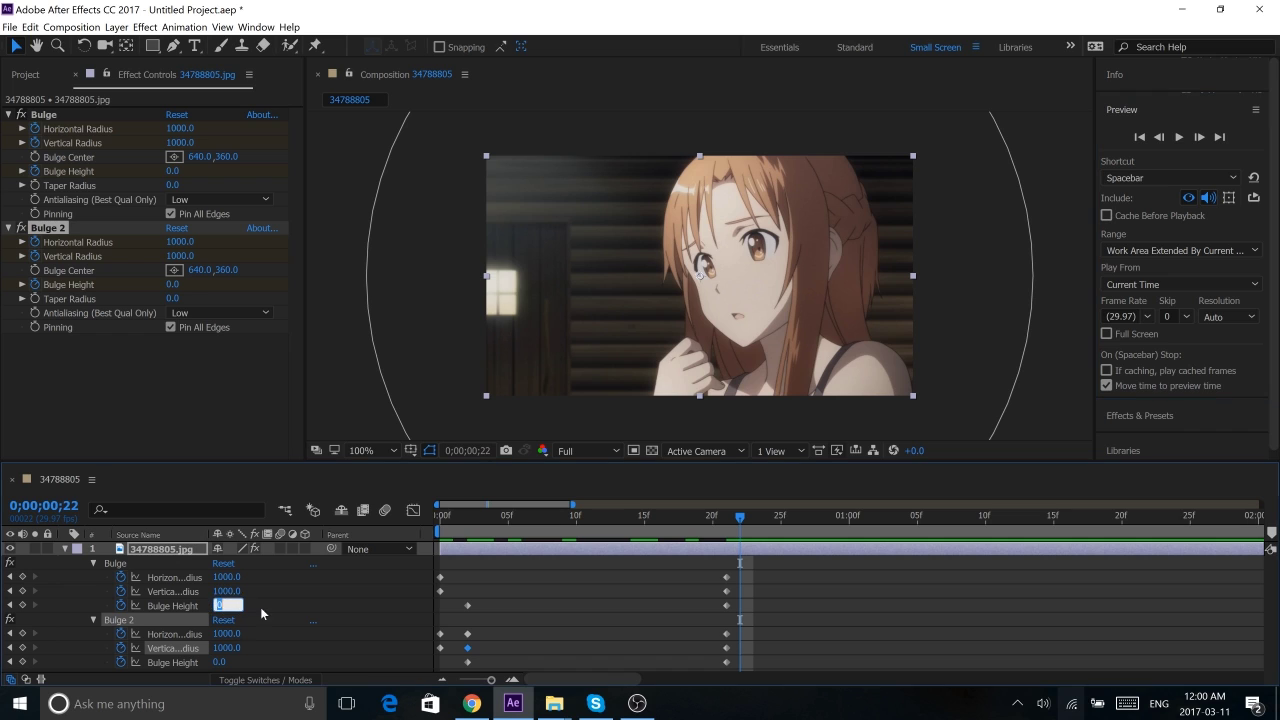
{"action": "left_click", "coordinate": [22, 605]}
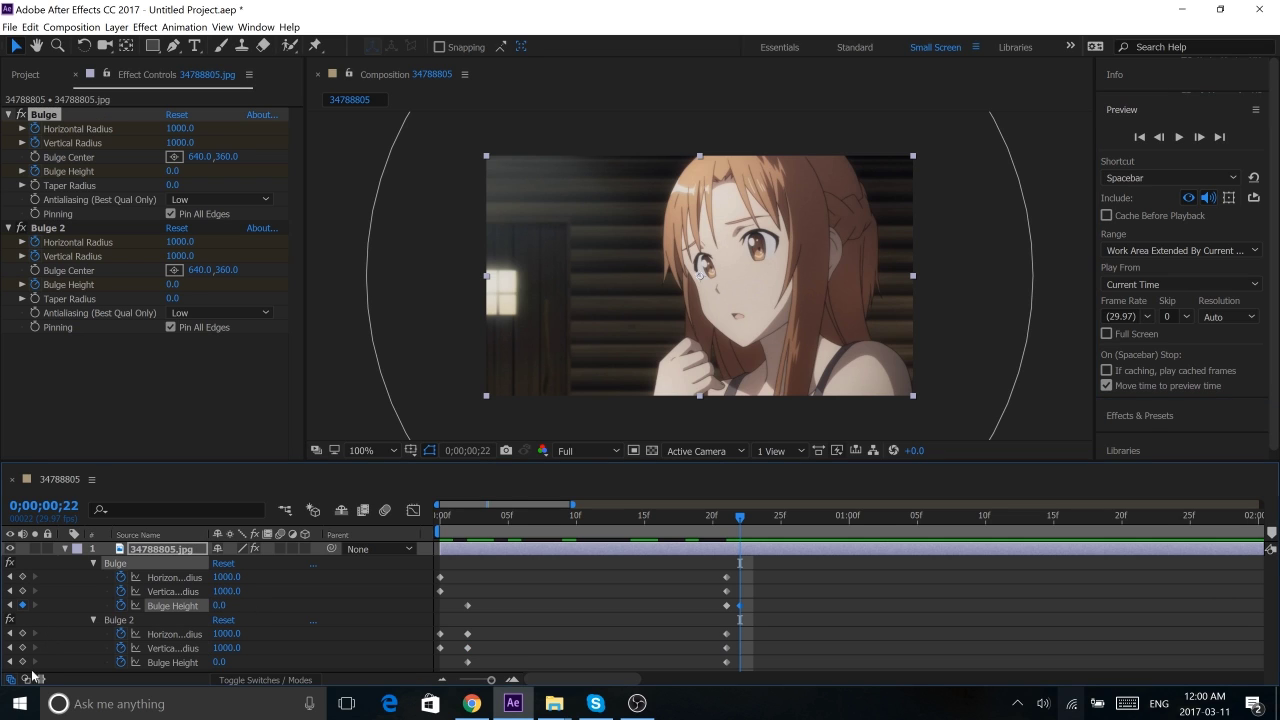
{"action": "left_click", "coordinate": [22, 662]}
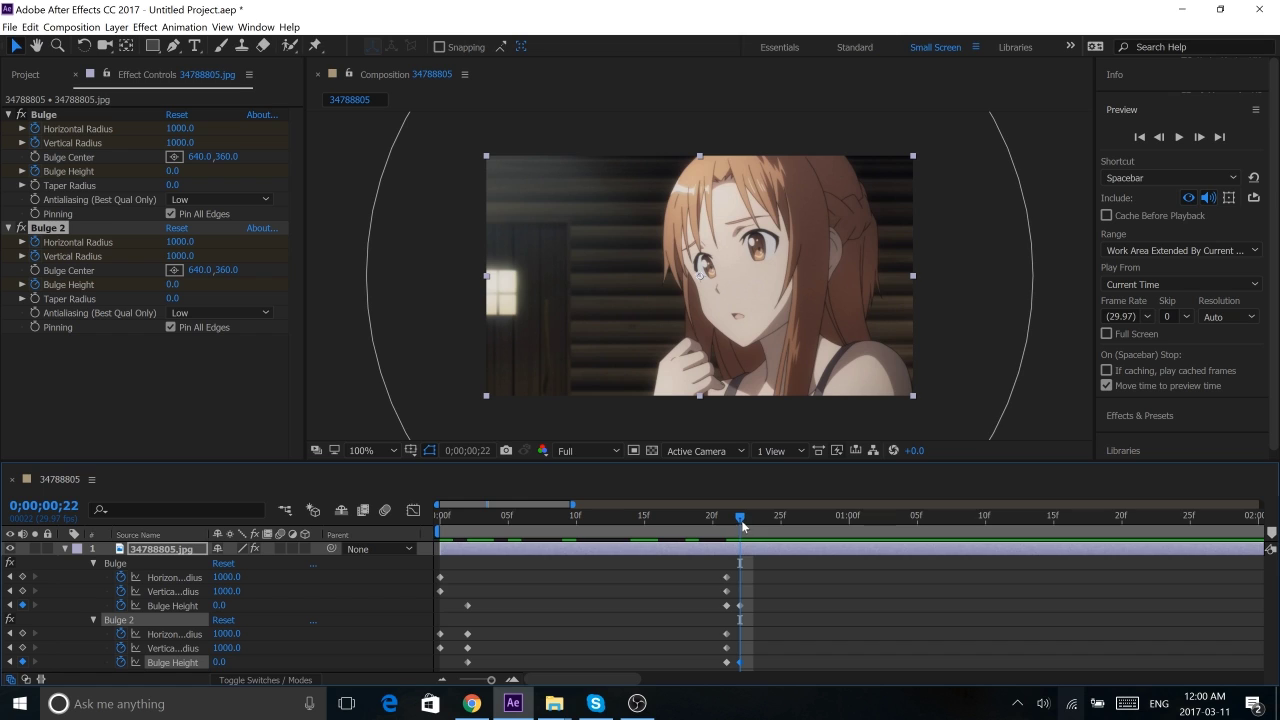
{"action": "key", "text": "Page_Up"}
{"action": "key", "text": "space"}
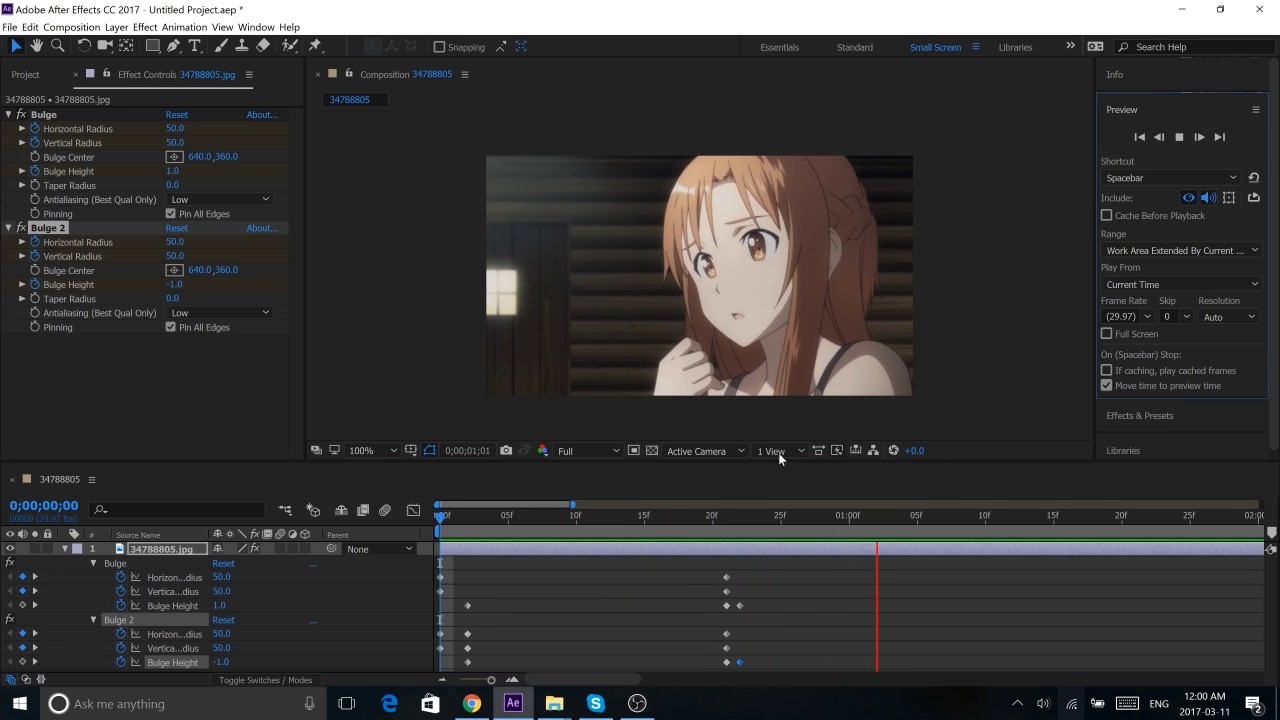
{"action": "left_click", "coordinate": [438, 518]}
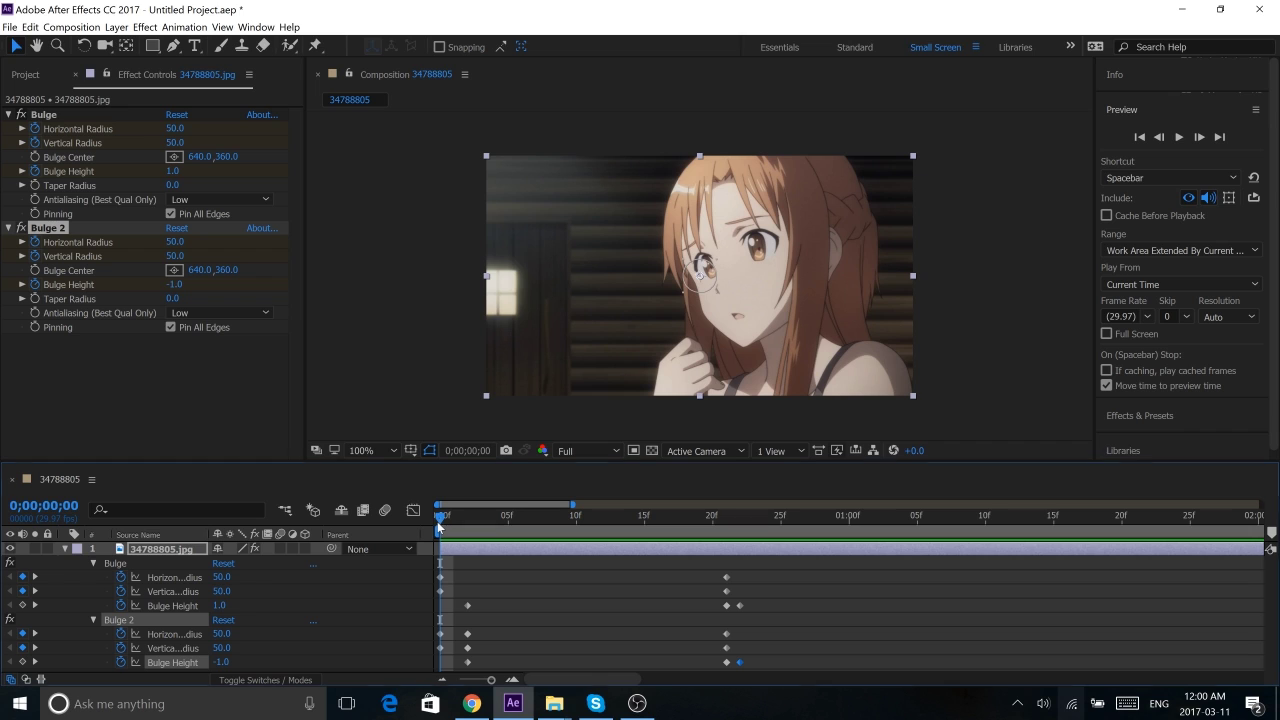
{"action": "left_click", "coordinate": [1180, 139]}
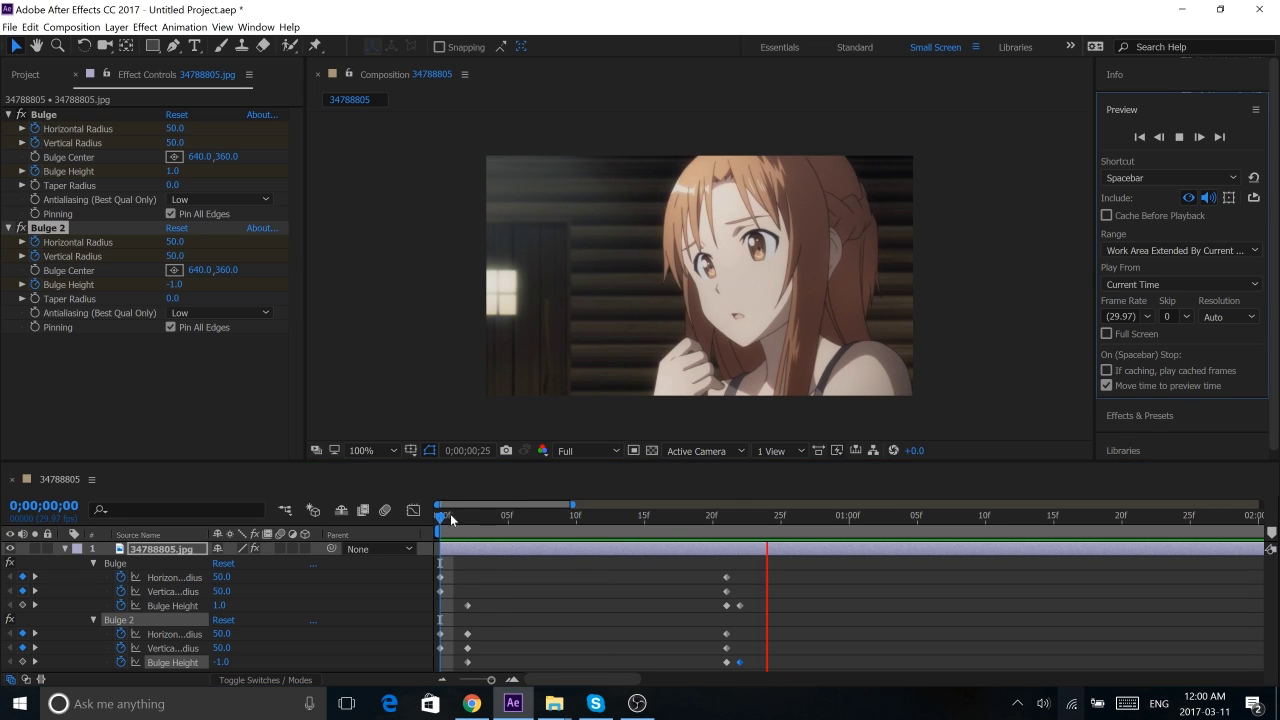
{"action": "key", "text": "space"}
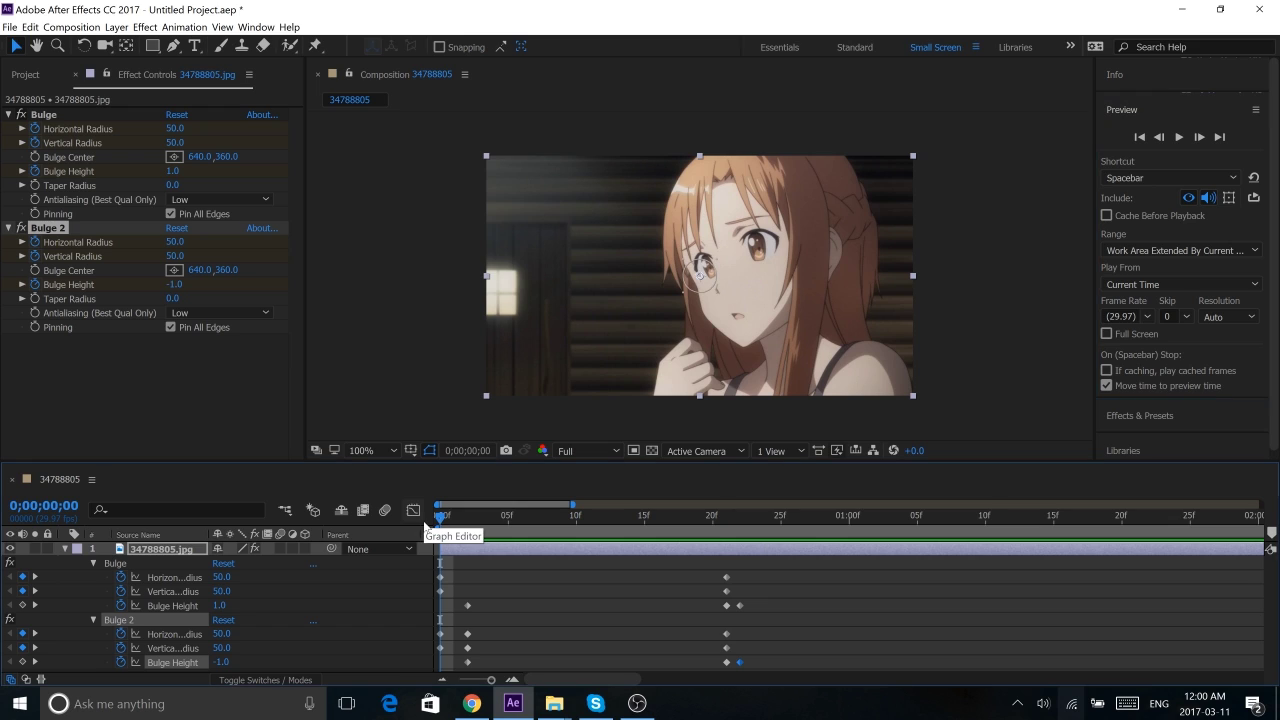
{"action": "left_click", "coordinate": [166, 387]}
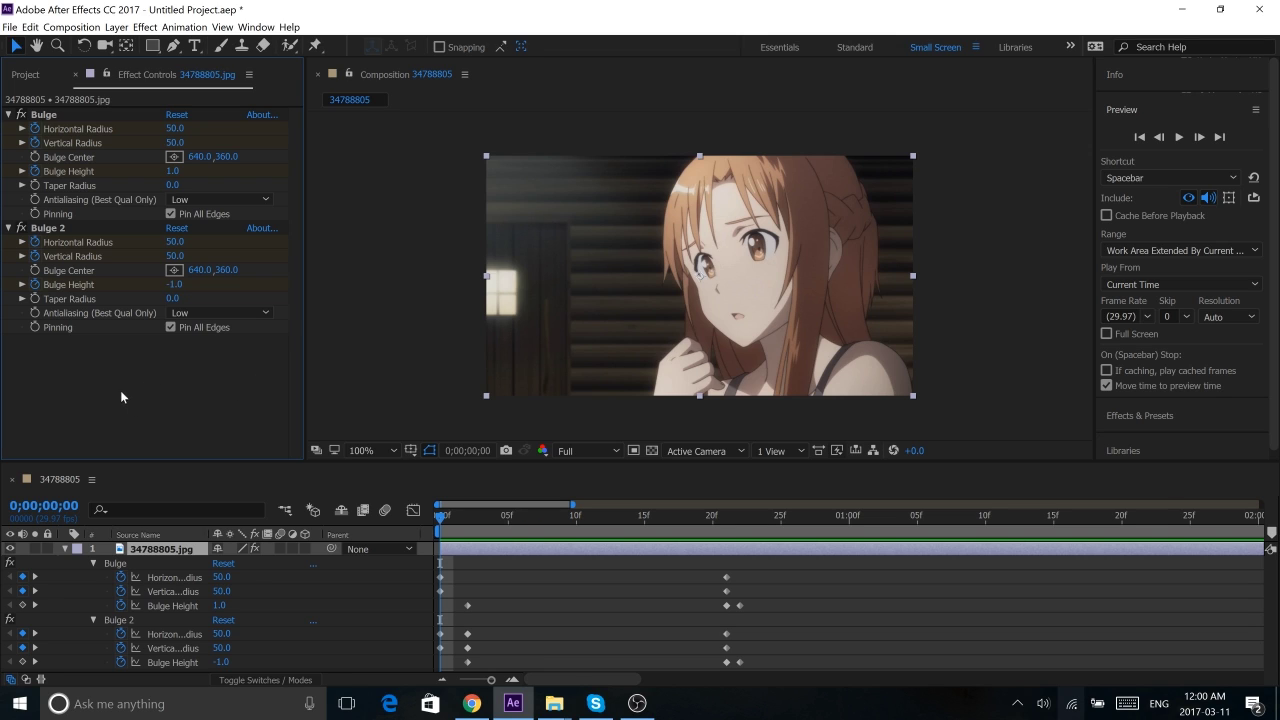
{"action": "left_click", "coordinate": [53, 229]}
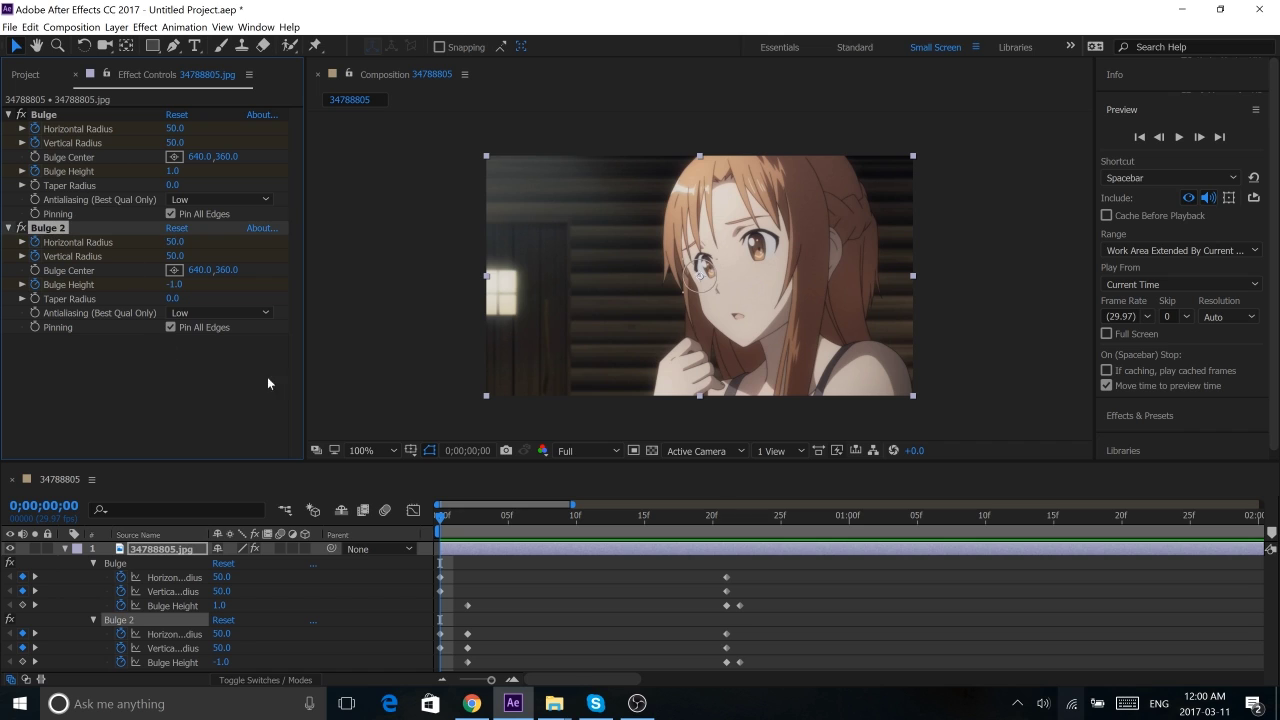
{"action": "left_click", "coordinate": [1180, 138]}
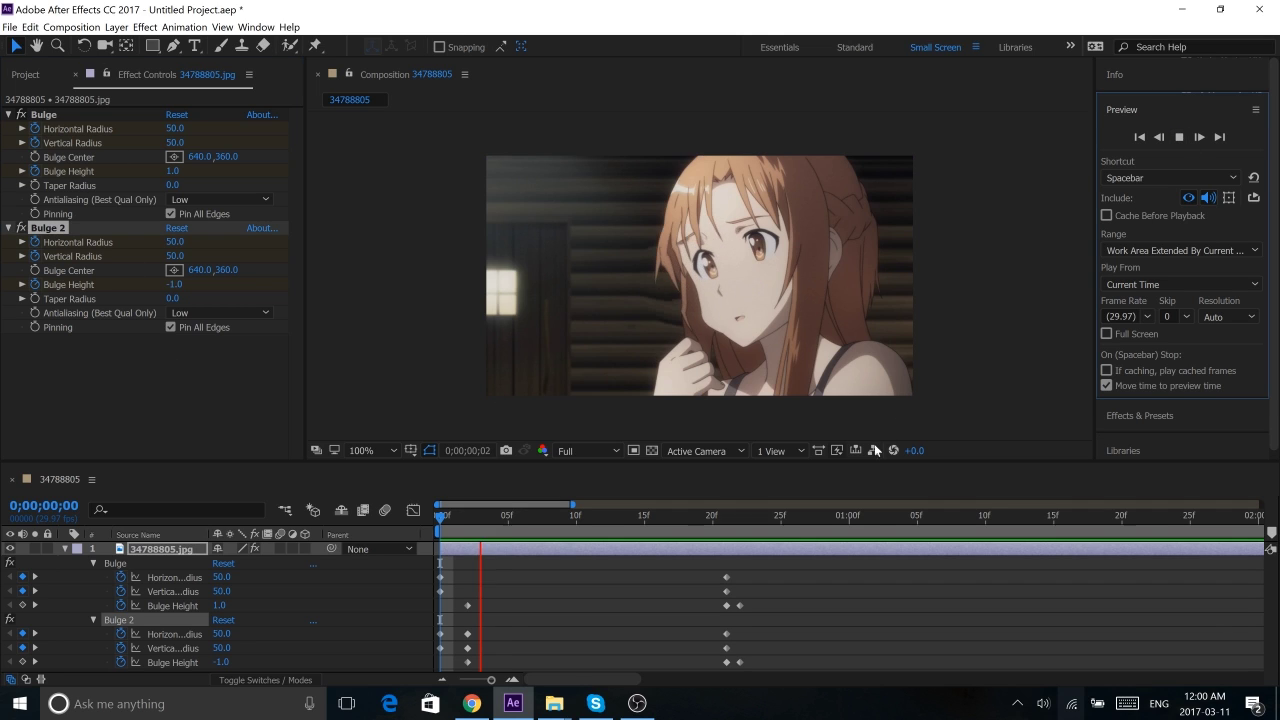
{"action": "left_click", "coordinate": [547, 541]}
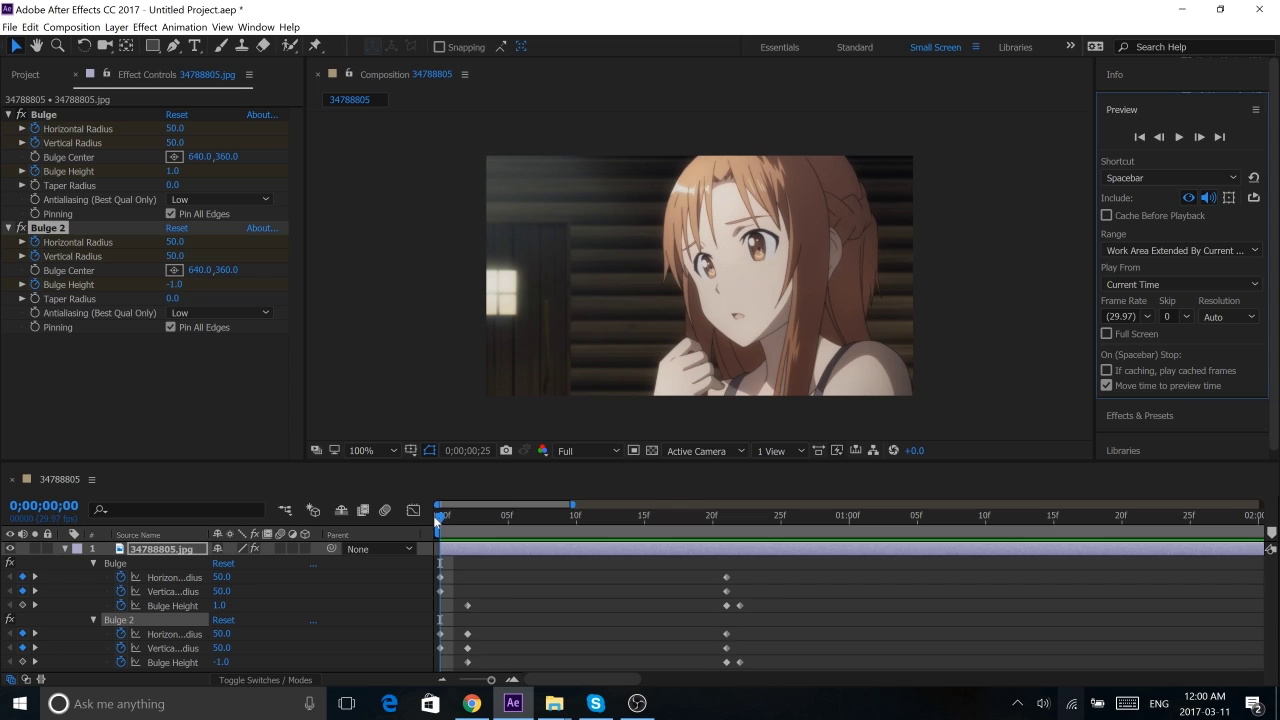